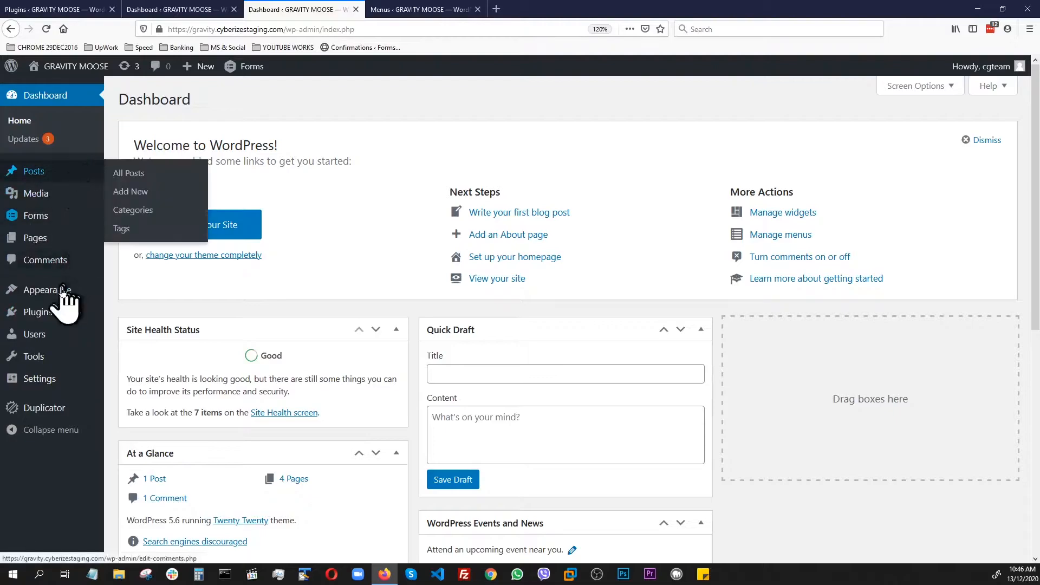
# - Check the installed plugins and create a new form titled "GRAVITY MULTI PAGE"
pyautogui.click(38, 312)
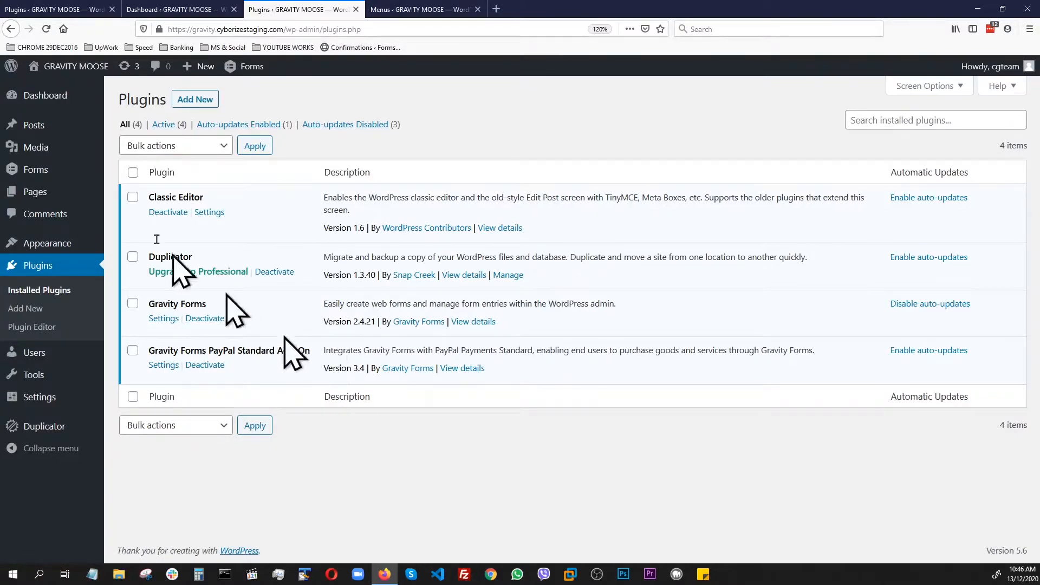
pyautogui.moveTo(38, 171)
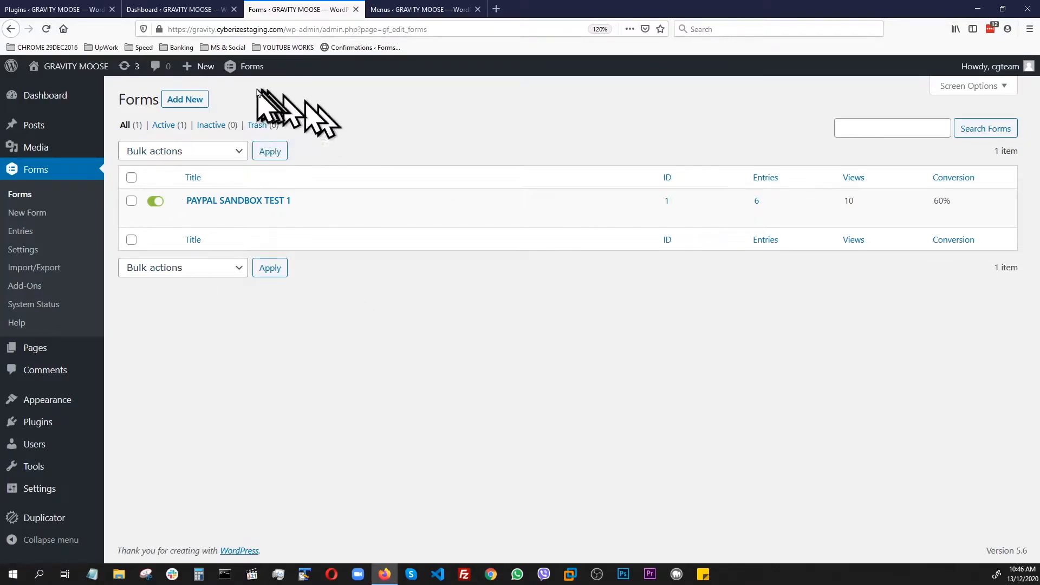
pyautogui.click(184, 100)
pyautogui.write('GRAVITY MULTI PAGE')
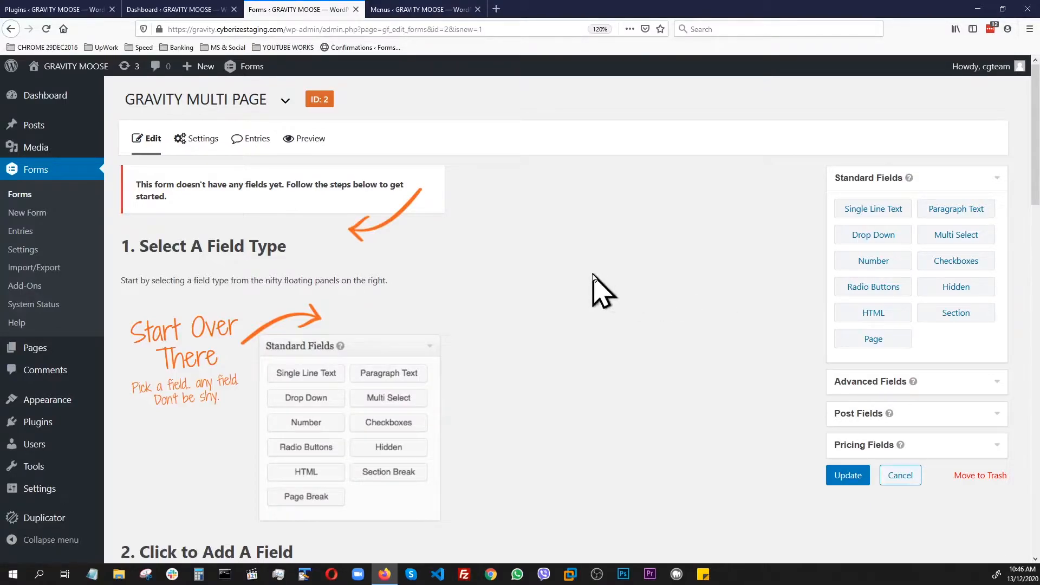
# - Split the form with a page break, placing Single Line Text on the first page and Paragraph Text on the second, and save it
pyautogui.click(873, 339)
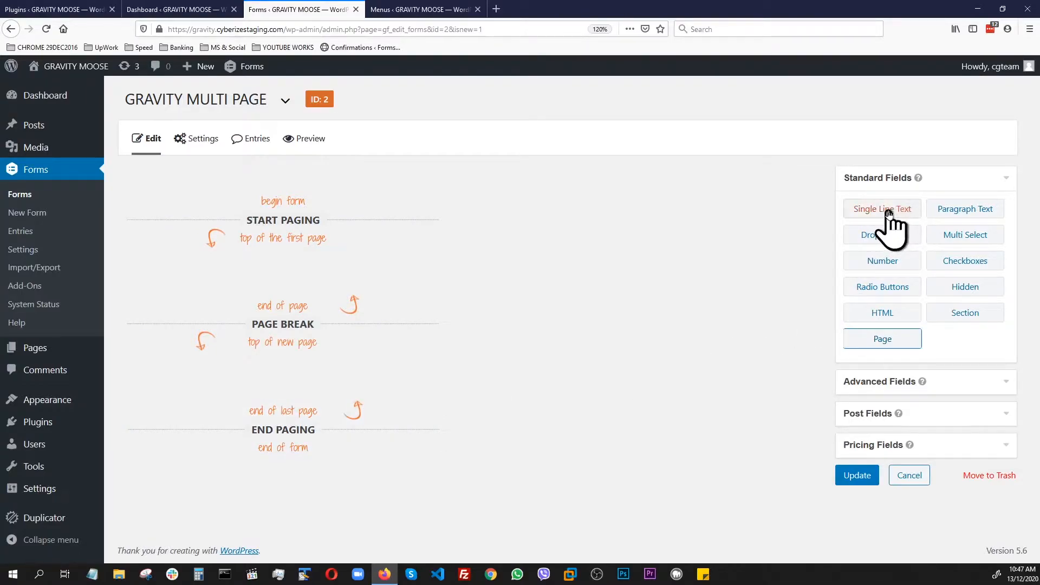
pyautogui.moveTo(888, 211); pyautogui.dragTo(293, 282)
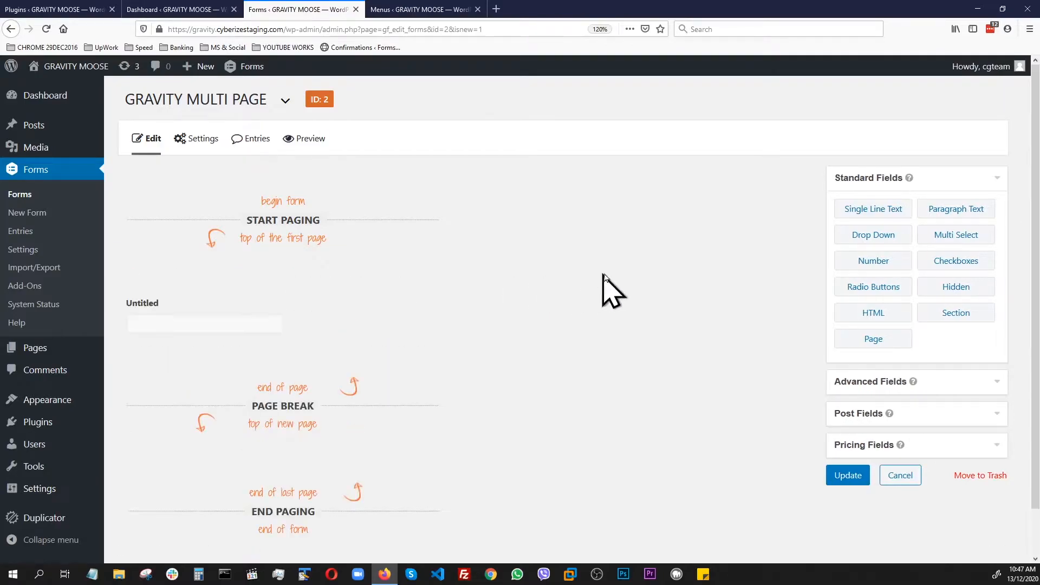
pyautogui.moveTo(954, 212); pyautogui.dragTo(299, 452)
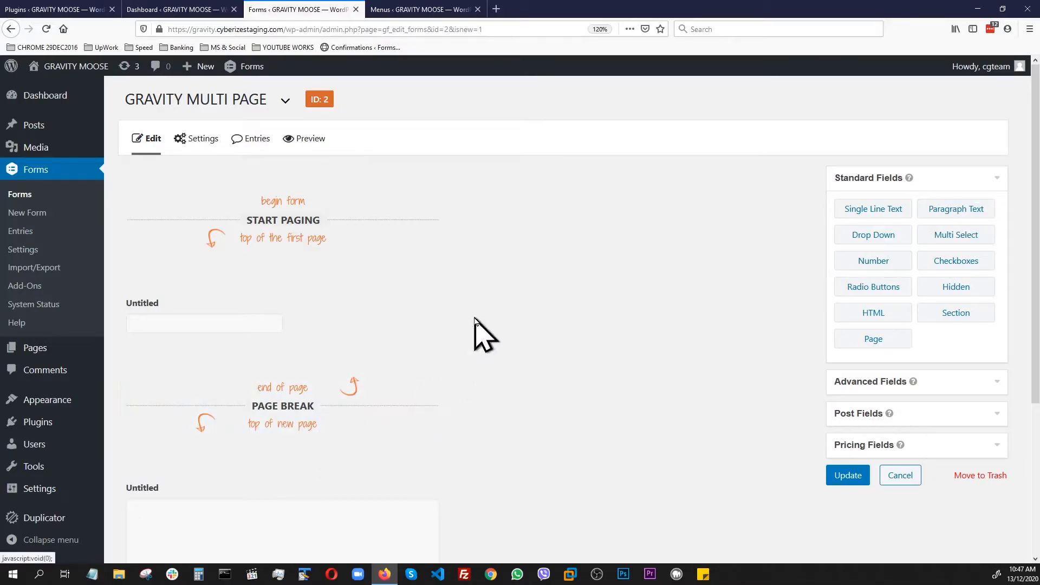
pyautogui.scroll(-4, 475, 332)
pyautogui.scroll(2, 476, 332)
pyautogui.scroll(1, 474, 320)
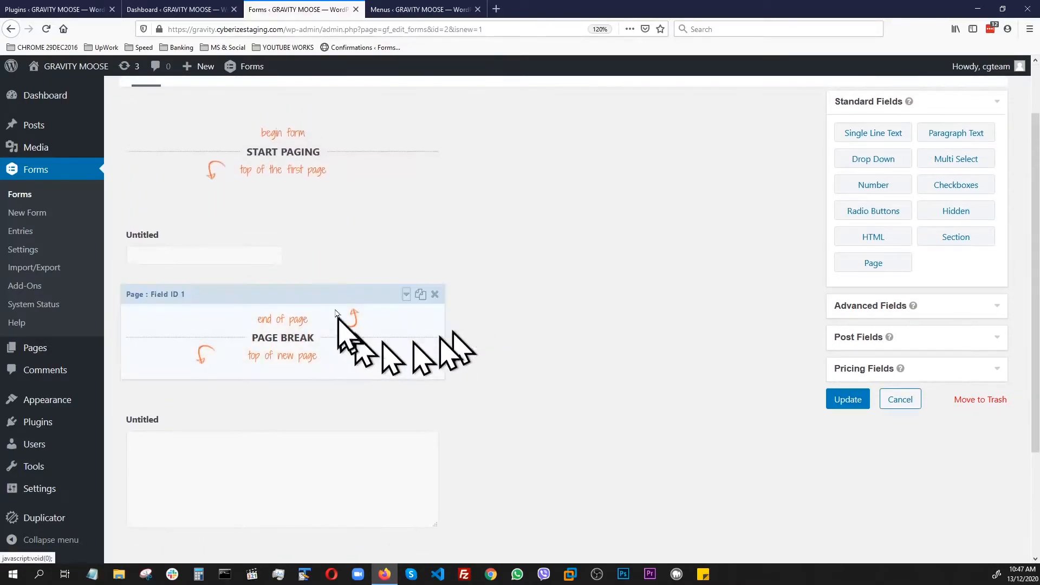
pyautogui.click(845, 399)
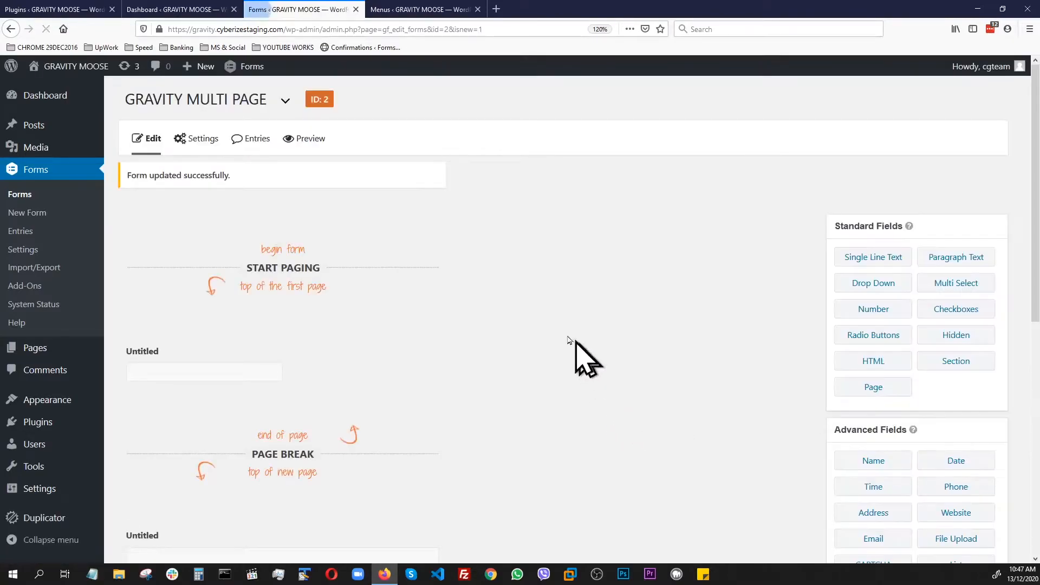
# - Preview the two-page form, advance to its second page and close the preview
pyautogui.click(308, 139)
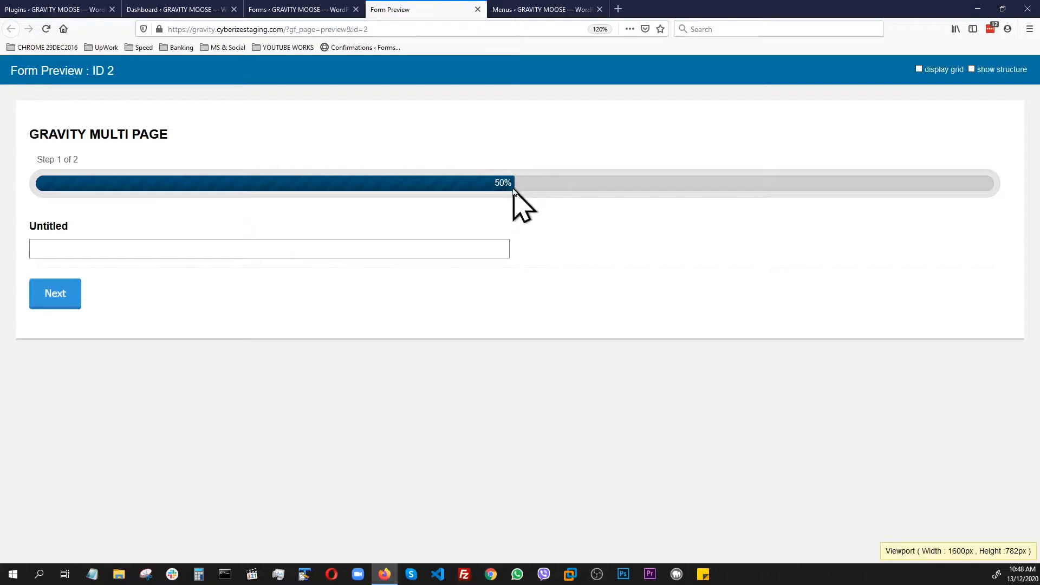
pyautogui.click(48, 298)
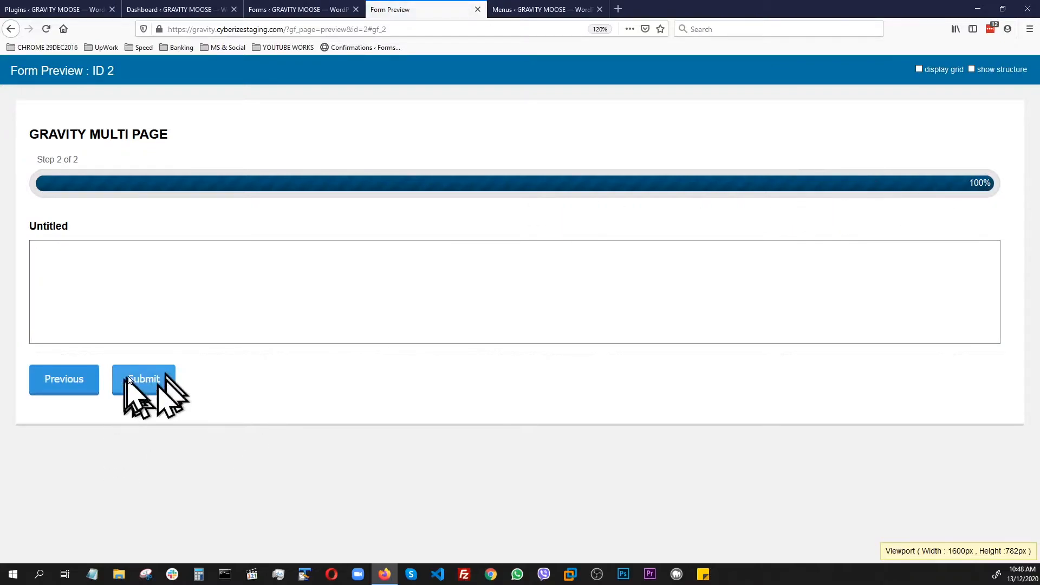
pyautogui.click(599, 9)
pyautogui.click(477, 10)
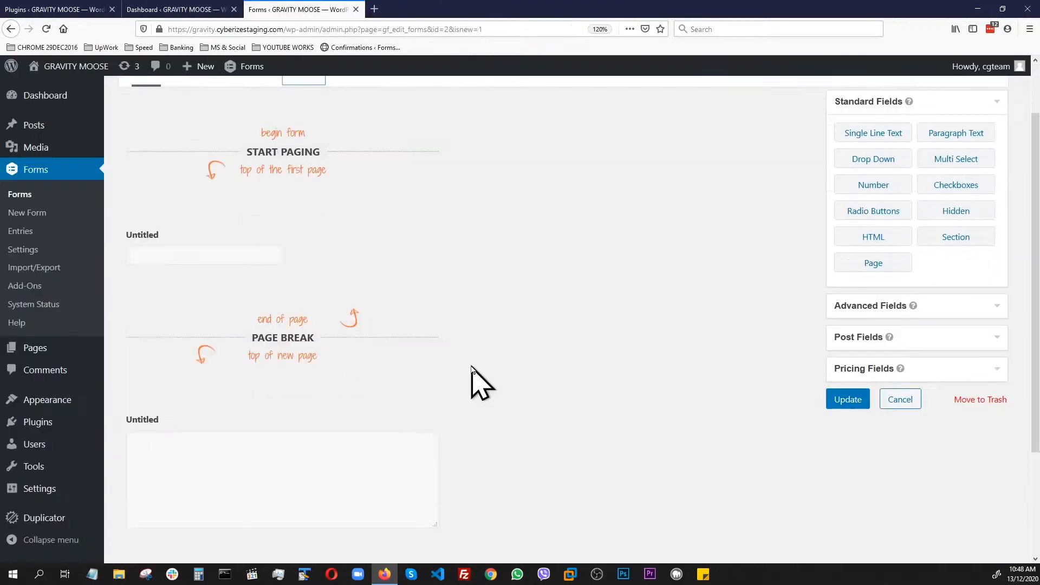
# - Add a third page by duplicating the page break below the Paragraph Text field, put a Drop Down field on it and save the form
pyautogui.scroll(-3, 433, 347)
pyautogui.scroll(3, 358, 281)
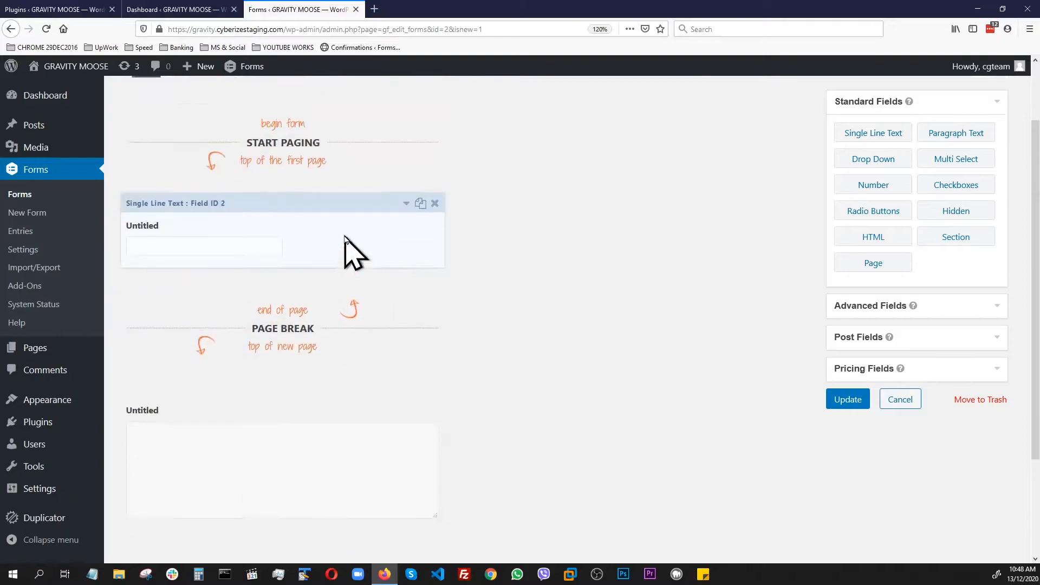
pyautogui.scroll(-3, 341, 276)
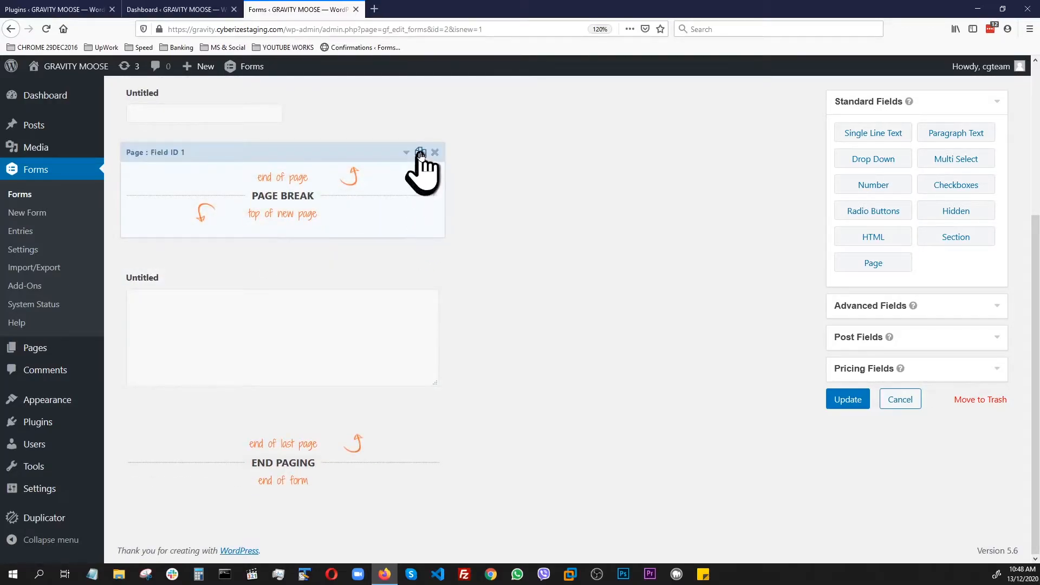
pyautogui.click(420, 153)
pyautogui.scroll(-2, 453, 209)
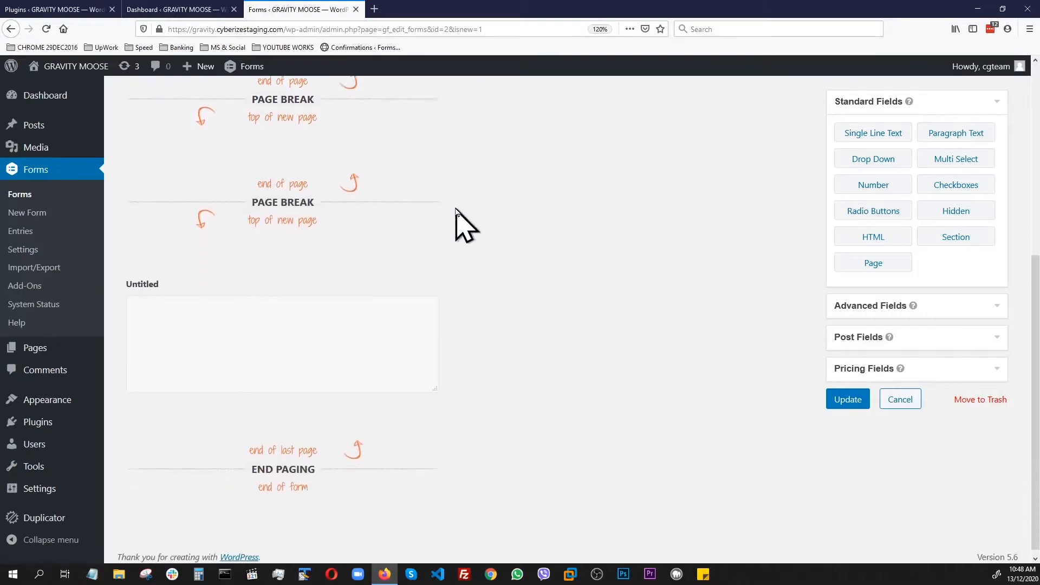
pyautogui.moveTo(311, 155); pyautogui.dragTo(325, 460)
pyautogui.scroll(-2, 437, 409)
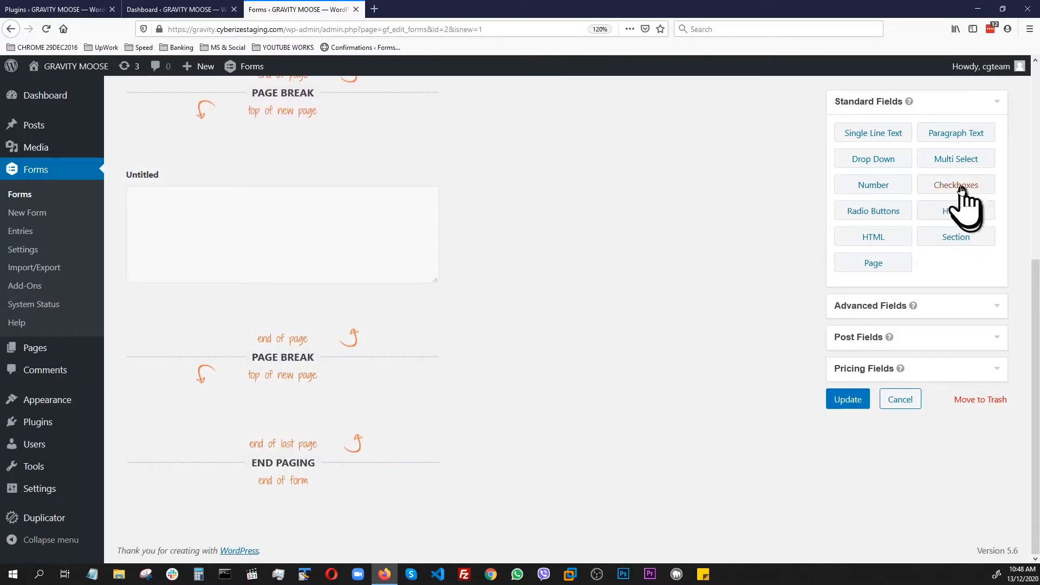
pyautogui.moveTo(878, 162); pyautogui.dragTo(352, 433)
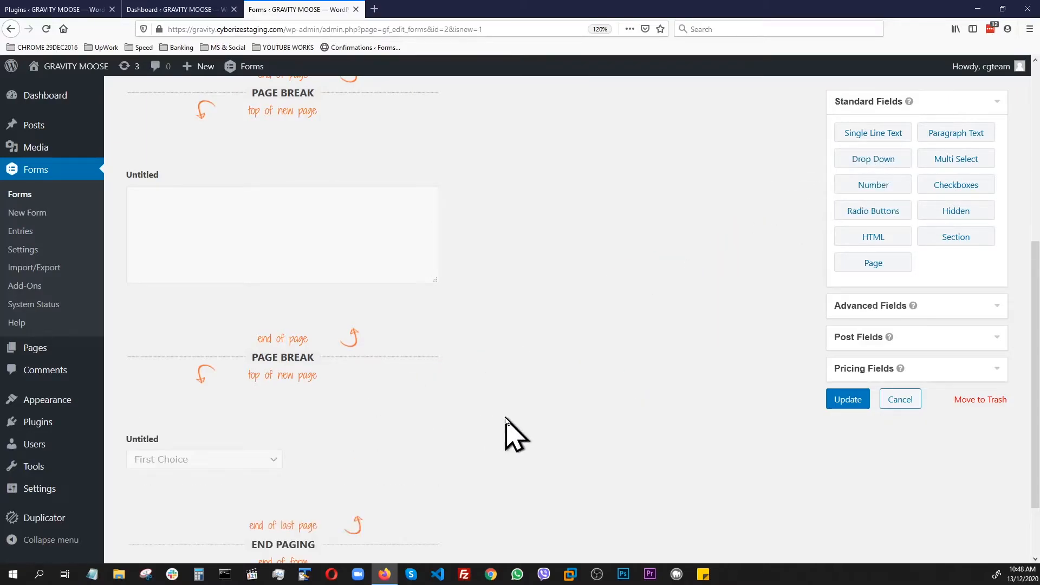
pyautogui.click(849, 400)
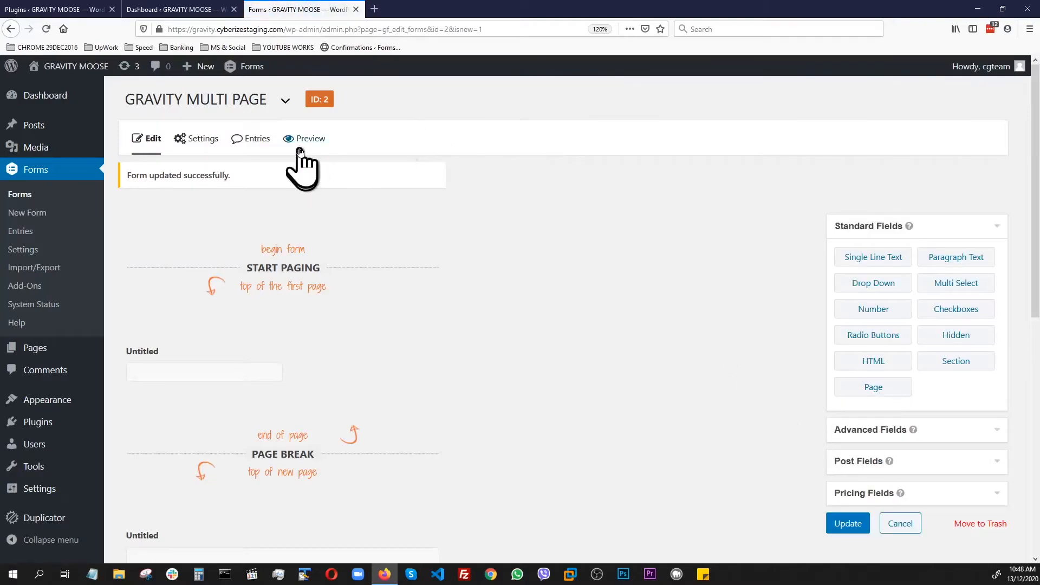
# - Preview the three-page form, advance through all of its pages and close the preview
pyautogui.click(303, 139)
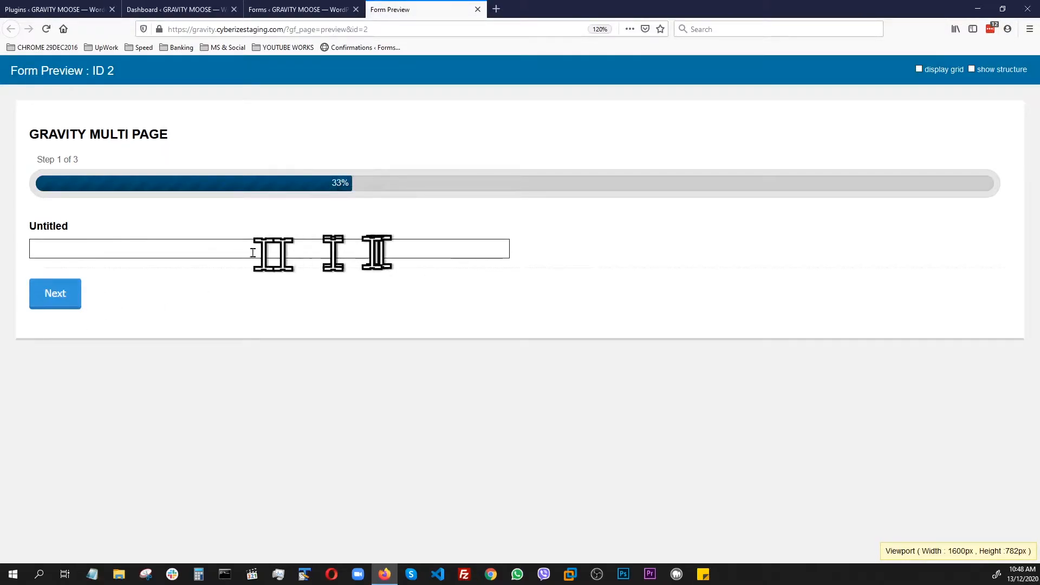
pyautogui.click(45, 297)
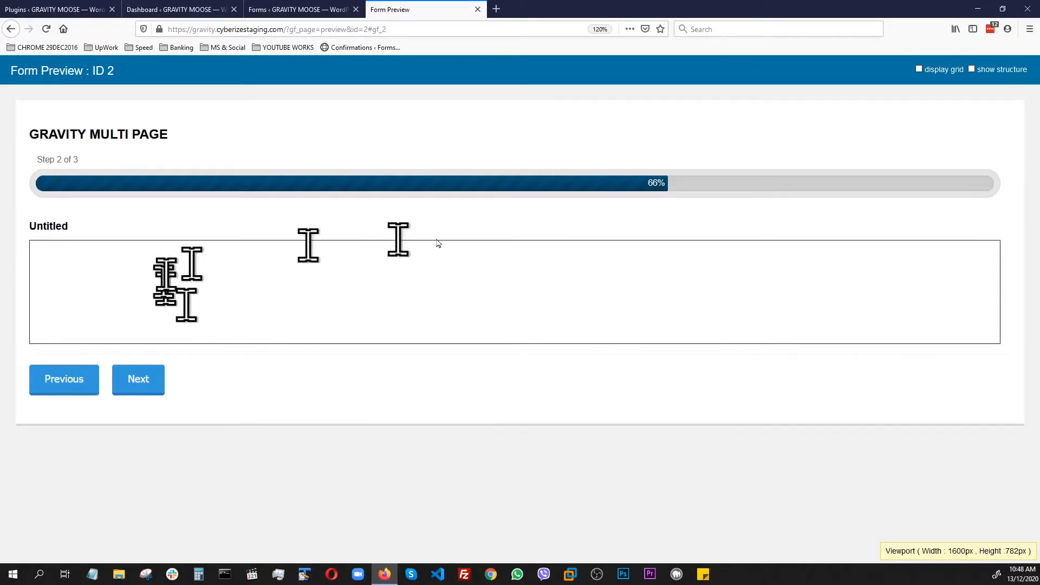
pyautogui.click(131, 382)
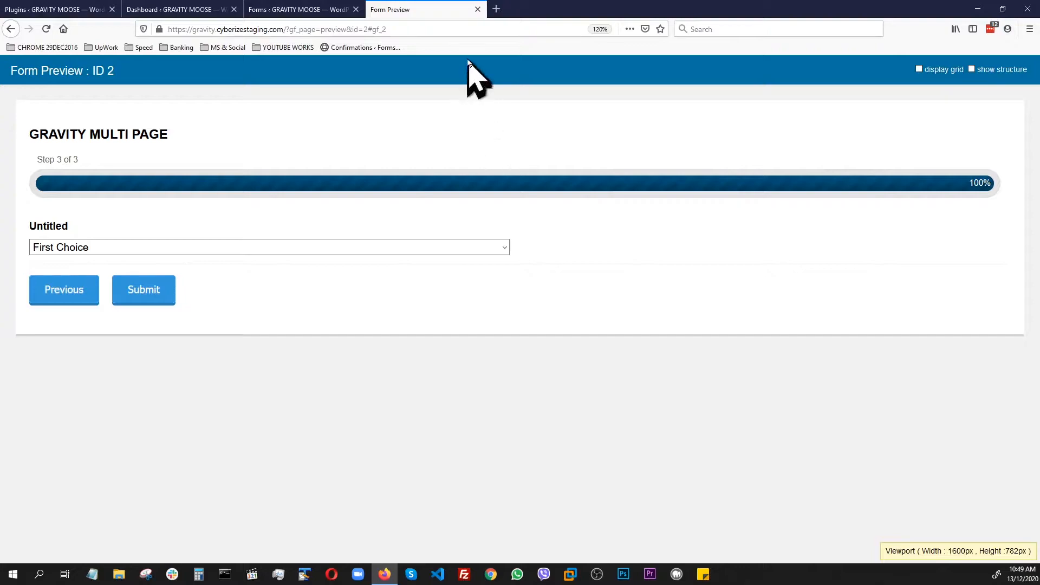
pyautogui.click(477, 10)
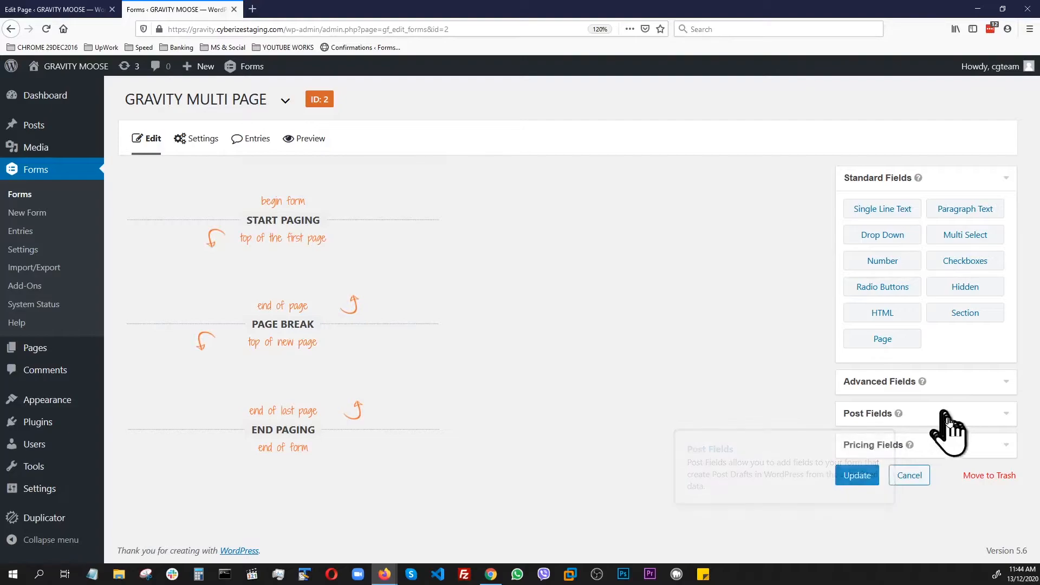
# - Add a Name field and a Drop Down field to the first page of the form
pyautogui.click(887, 386)
pyautogui.moveTo(889, 243); pyautogui.dragTo(259, 290)
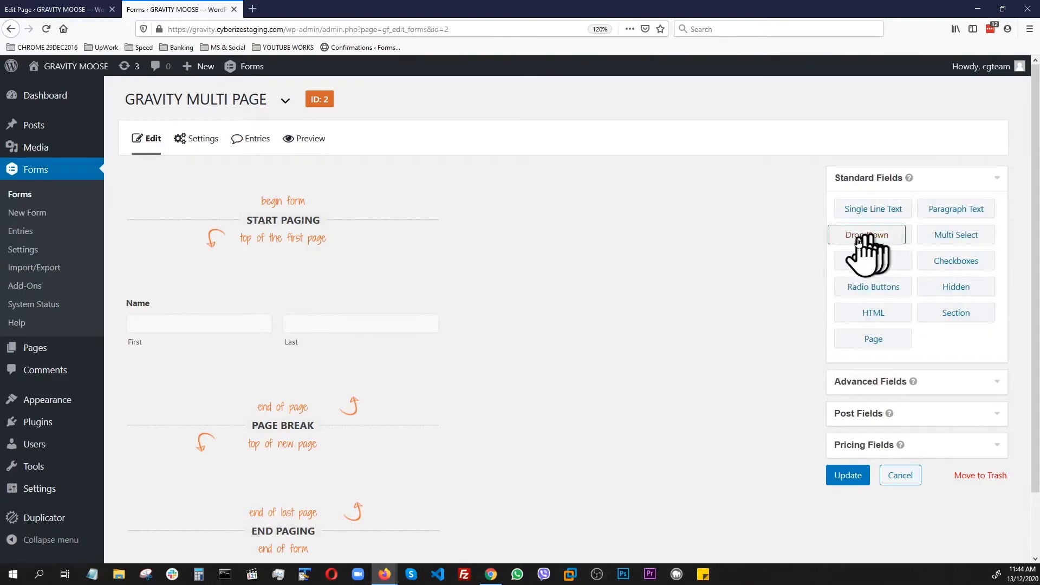
pyautogui.moveTo(866, 239); pyautogui.dragTo(256, 238)
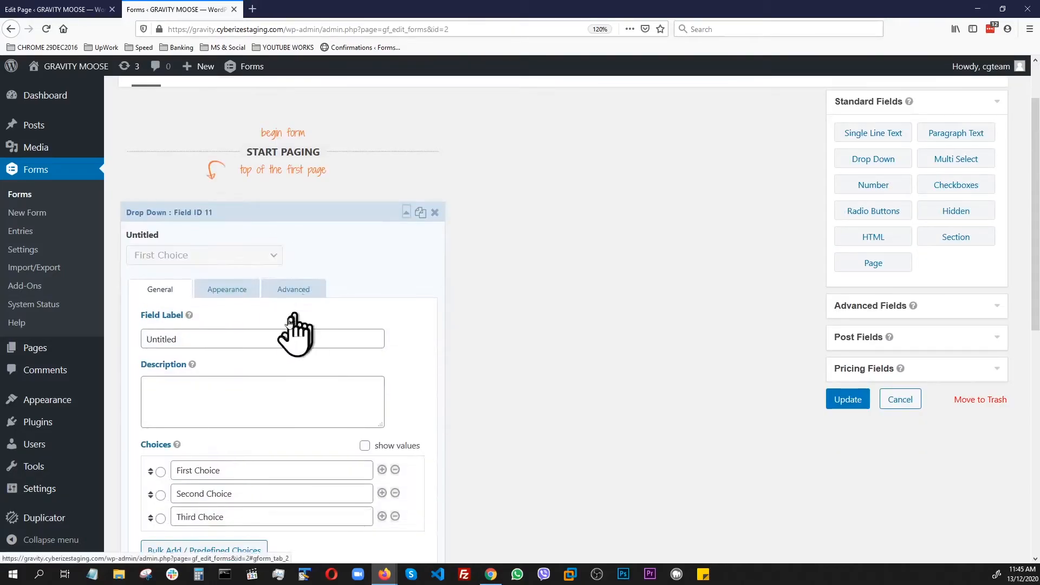
# - Label the Drop Down field "CHOOSE A PAYMENT TYPE" with choices CHOOSE ONE, ONE TIME and SUBSCRIPTION, and save the form
pyautogui.moveTo(210, 340); pyautogui.dragTo(114, 329)
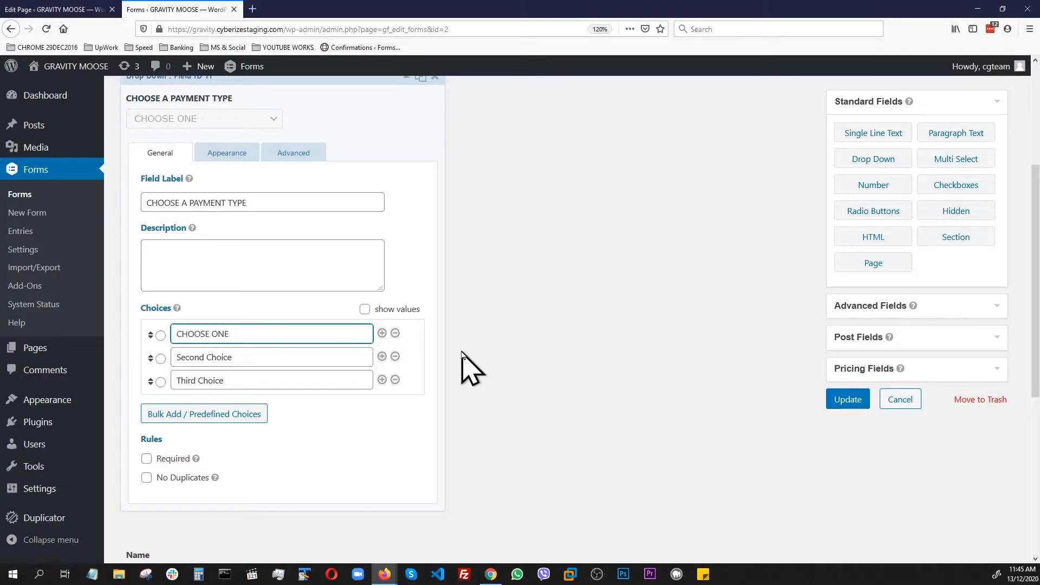
pyautogui.moveTo(244, 357); pyautogui.dragTo(124, 358)
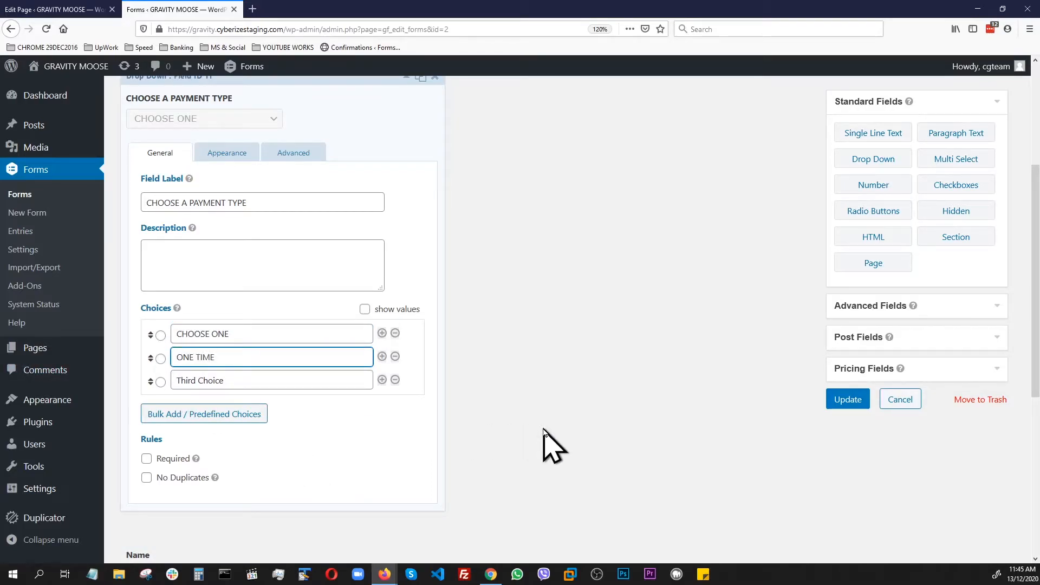
pyautogui.click(232, 381)
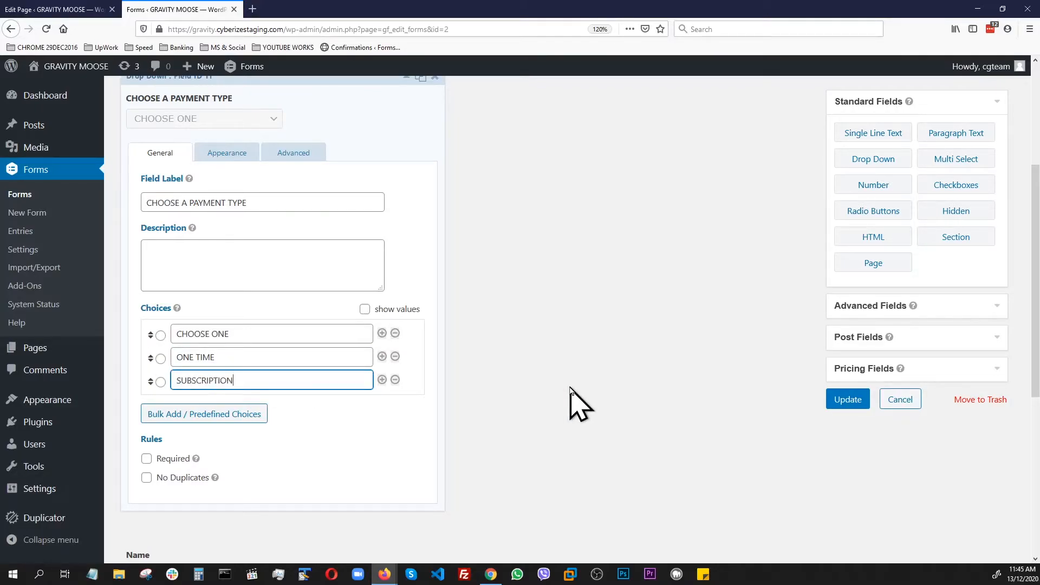
pyautogui.click(843, 401)
pyautogui.click(808, 261)
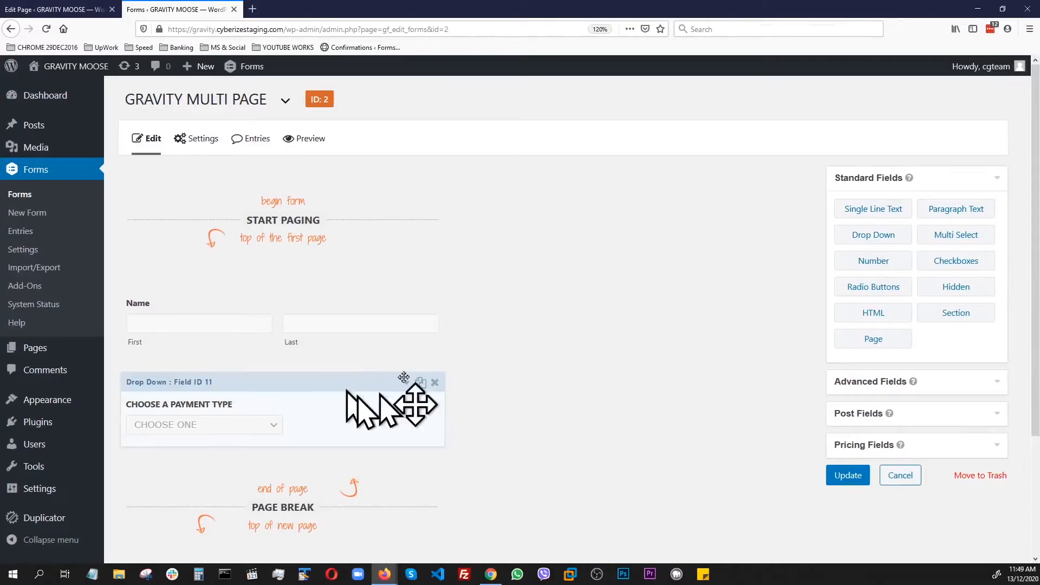
# - Add a Product pricing field to the second page and a Total field below it
pyautogui.scroll(-3, 448, 383)
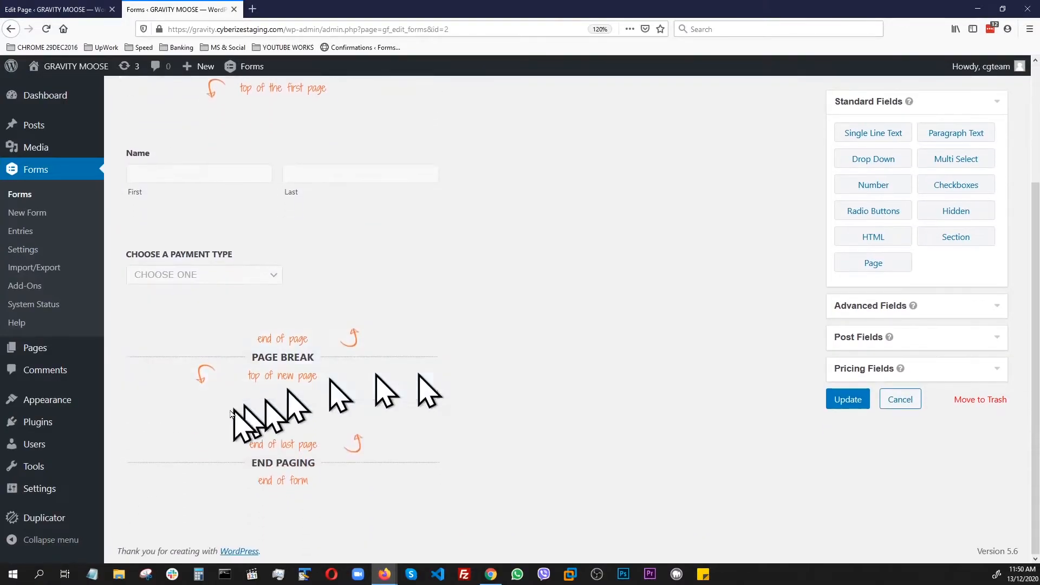
pyautogui.scroll(3, 465, 332)
pyautogui.scroll(-3, 487, 336)
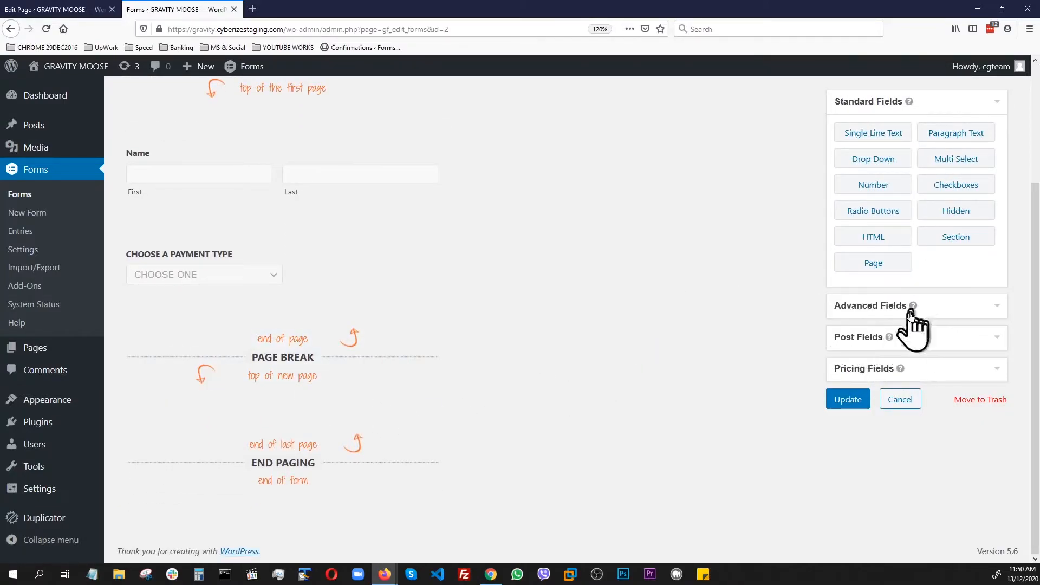
pyautogui.click(907, 369)
pyautogui.moveTo(874, 232); pyautogui.dragTo(352, 420)
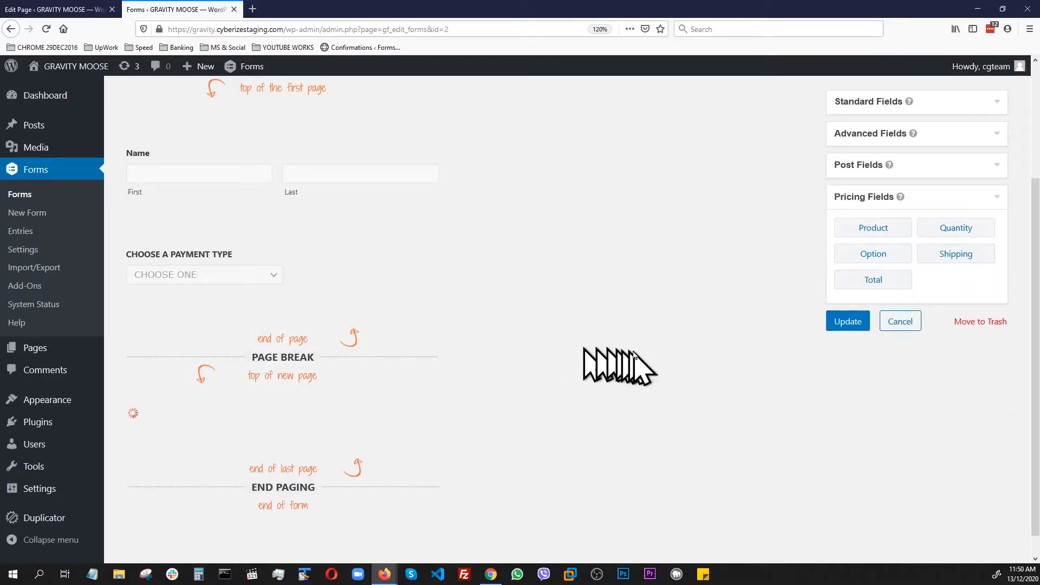
pyautogui.scroll(-2, 501, 420)
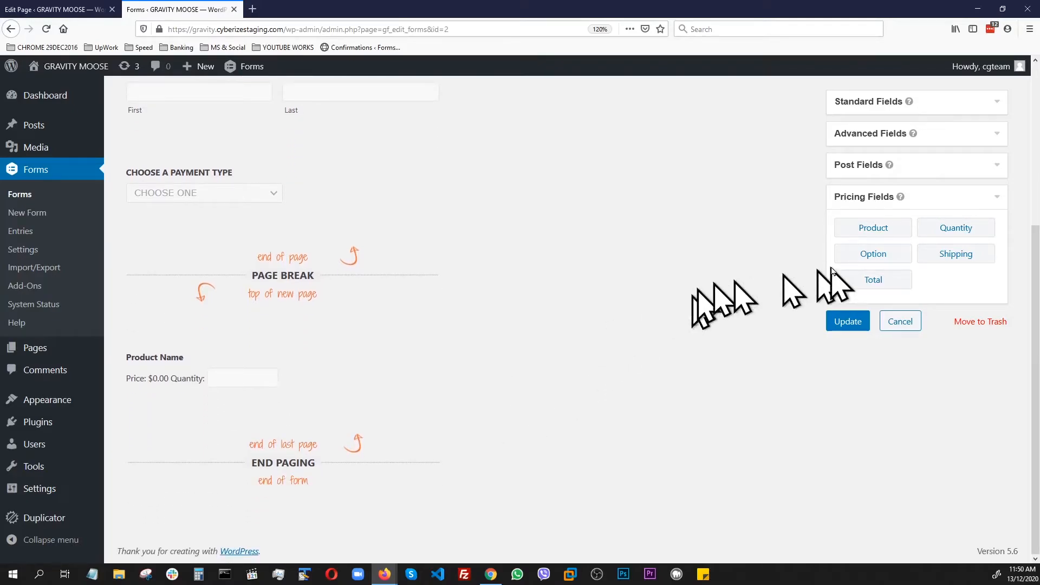
pyautogui.moveTo(865, 282); pyautogui.dragTo(304, 440)
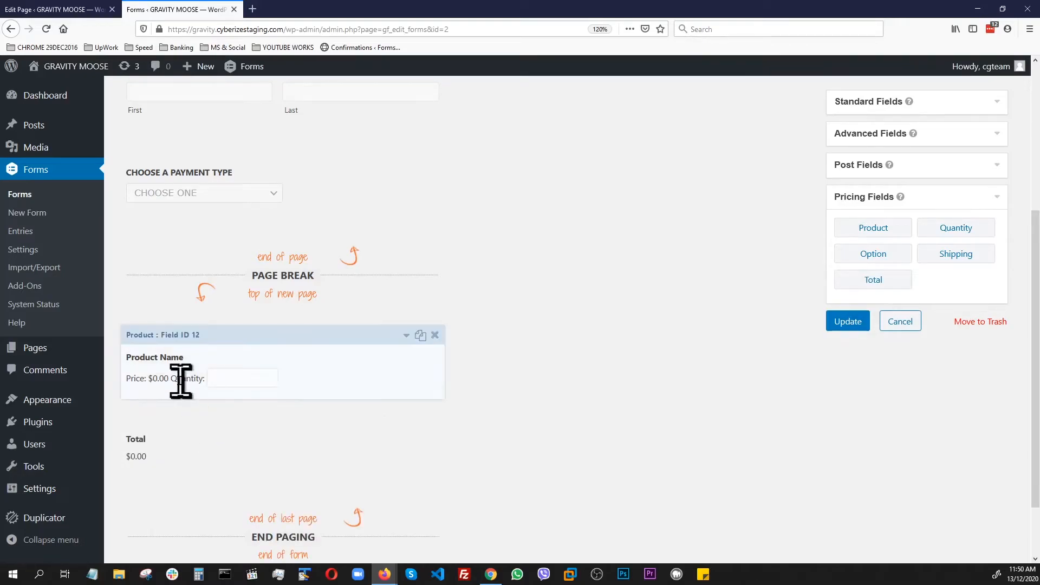
# - Set the Product field's price to $10.00 and save the form
pyautogui.click(228, 346)
pyautogui.scroll(-3, 325, 352)
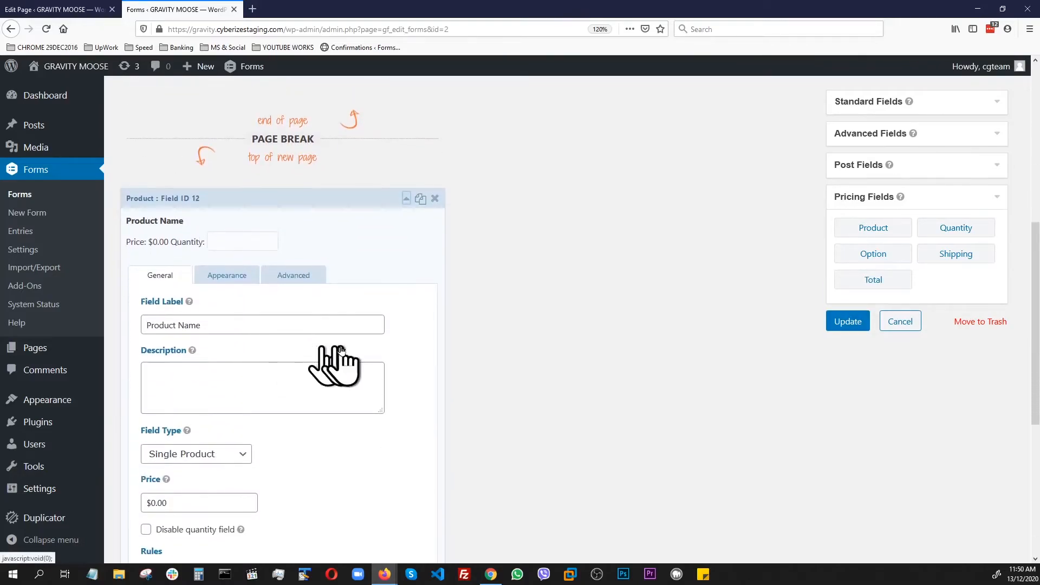
pyautogui.scroll(-1, 239, 325)
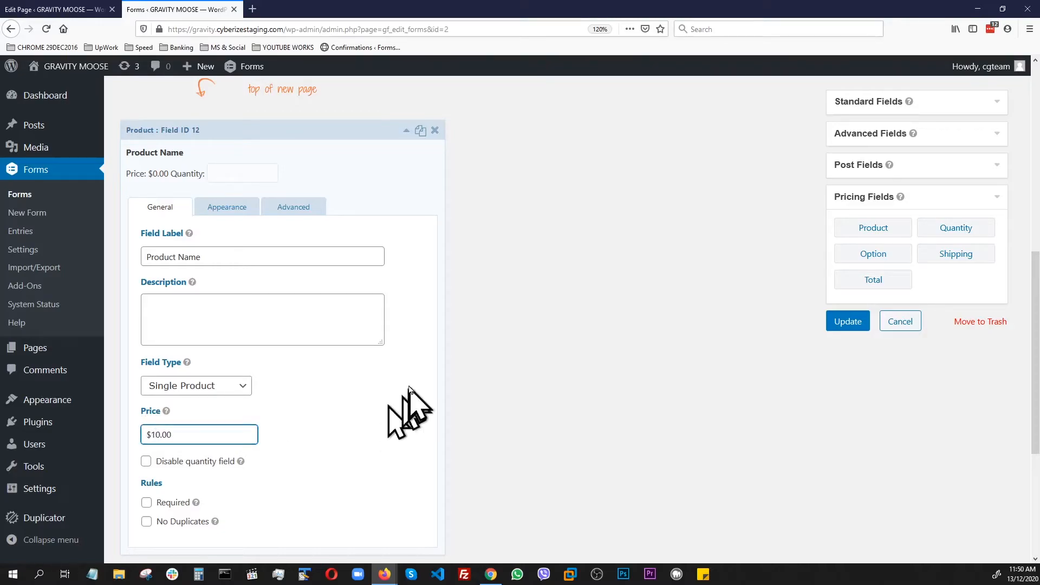
pyautogui.click(843, 323)
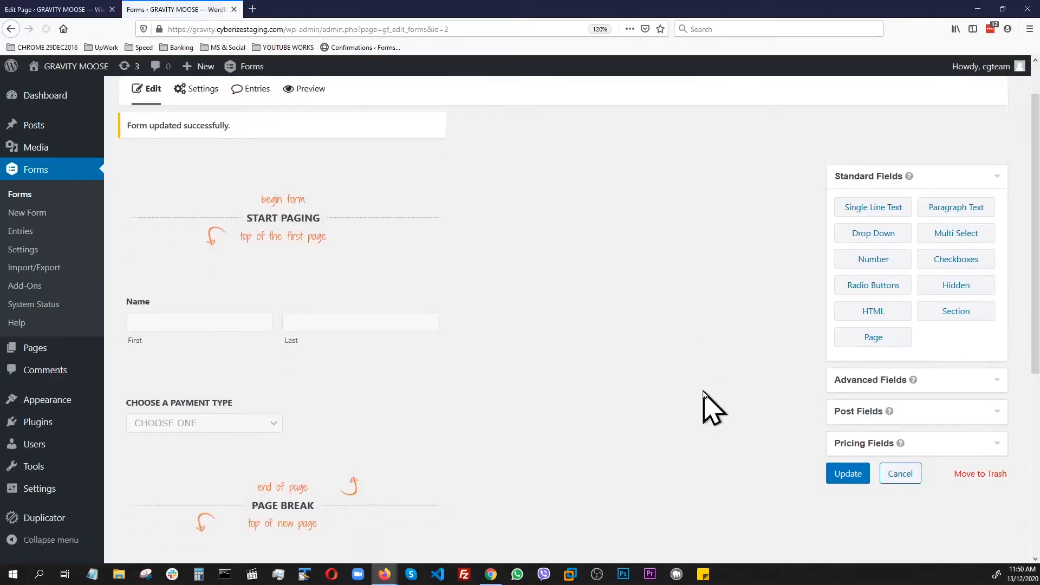
# - Enable conditional logic on the Product field to show it if CHOOSE A PAYMENT TYPE is ONE TIME, and save the form
pyautogui.scroll(-5, 704, 409)
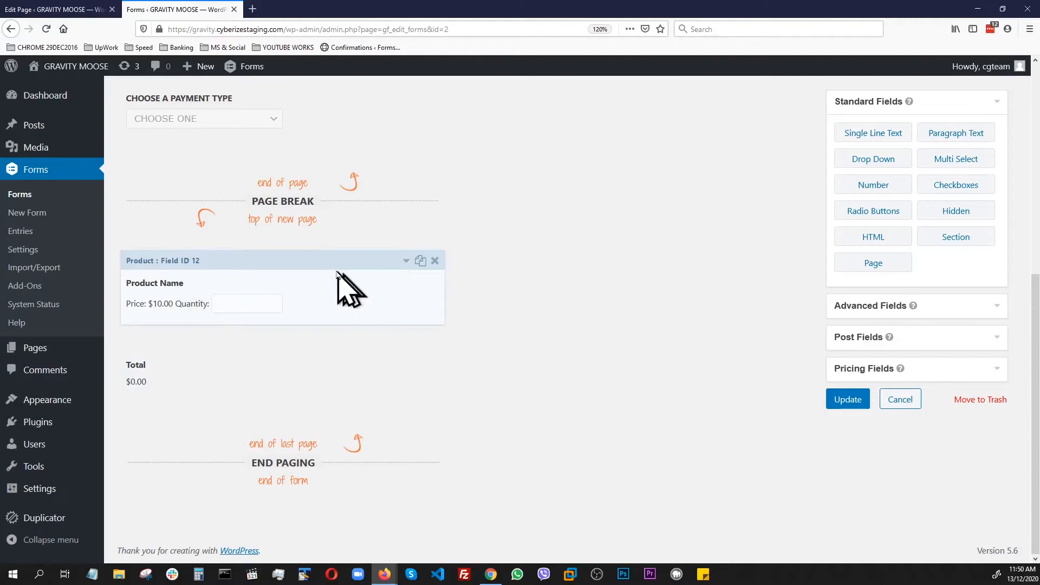
pyautogui.click(407, 263)
pyautogui.scroll(-5, 412, 269)
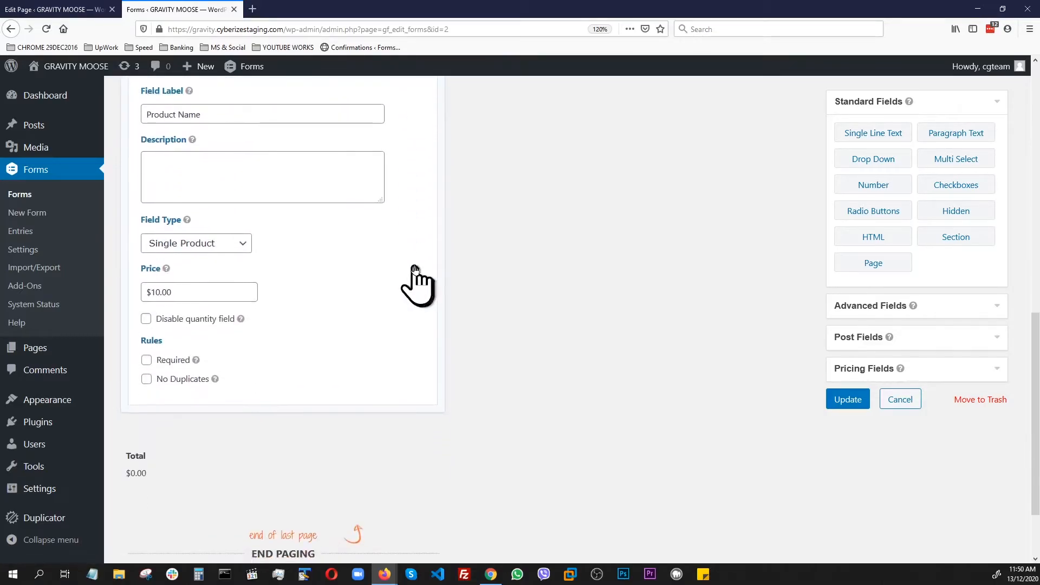
pyautogui.scroll(1, 352, 254)
pyautogui.click(293, 201)
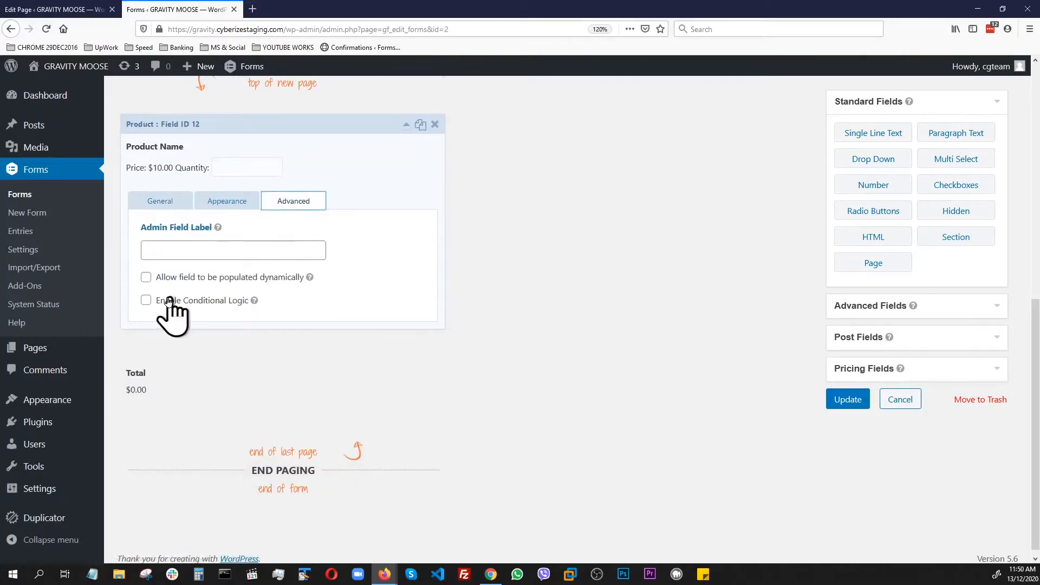
pyautogui.click(146, 301)
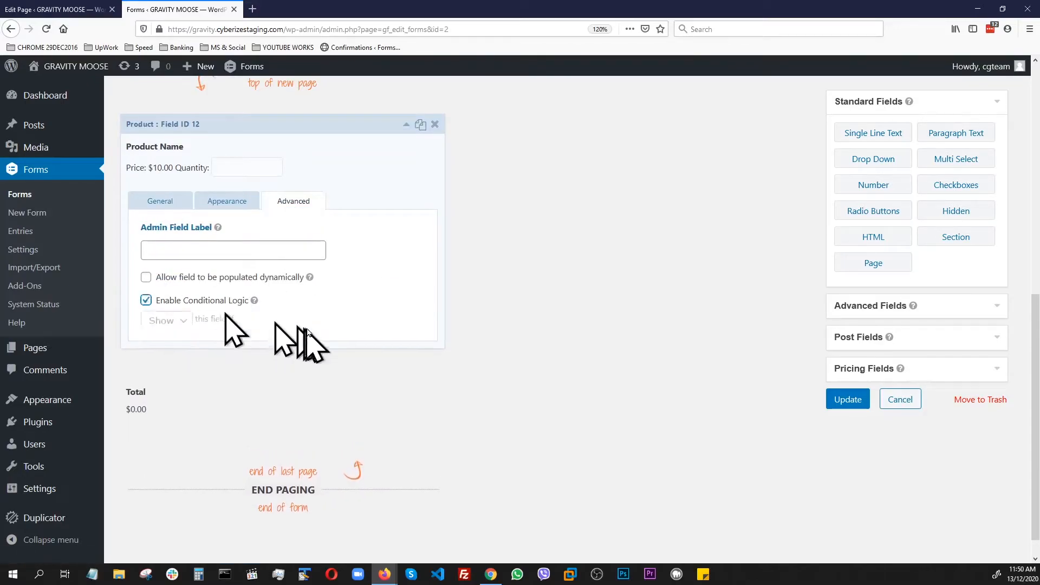
pyautogui.click(205, 351)
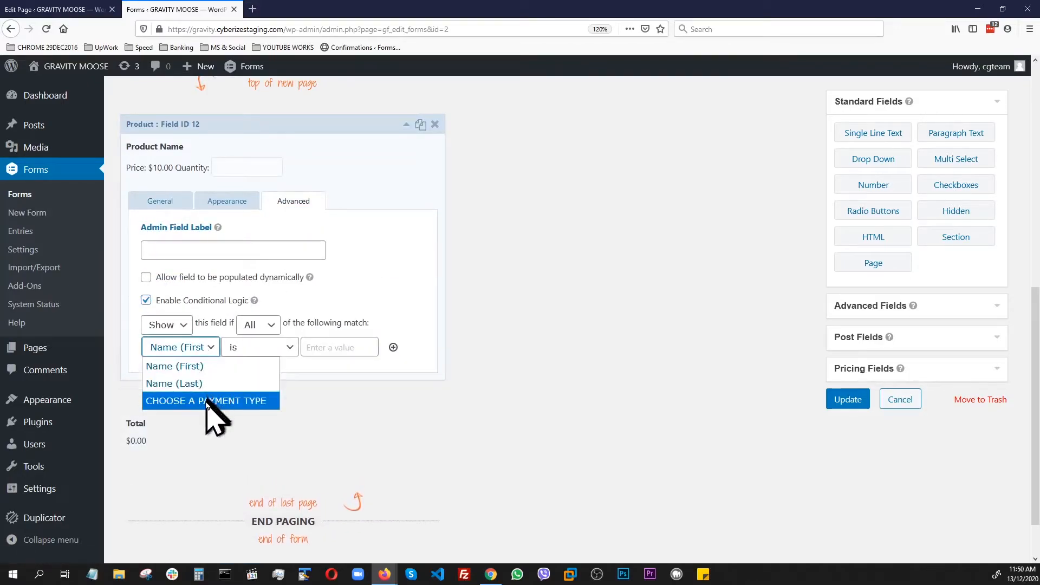
pyautogui.click(238, 401)
pyautogui.click(358, 351)
pyautogui.click(341, 383)
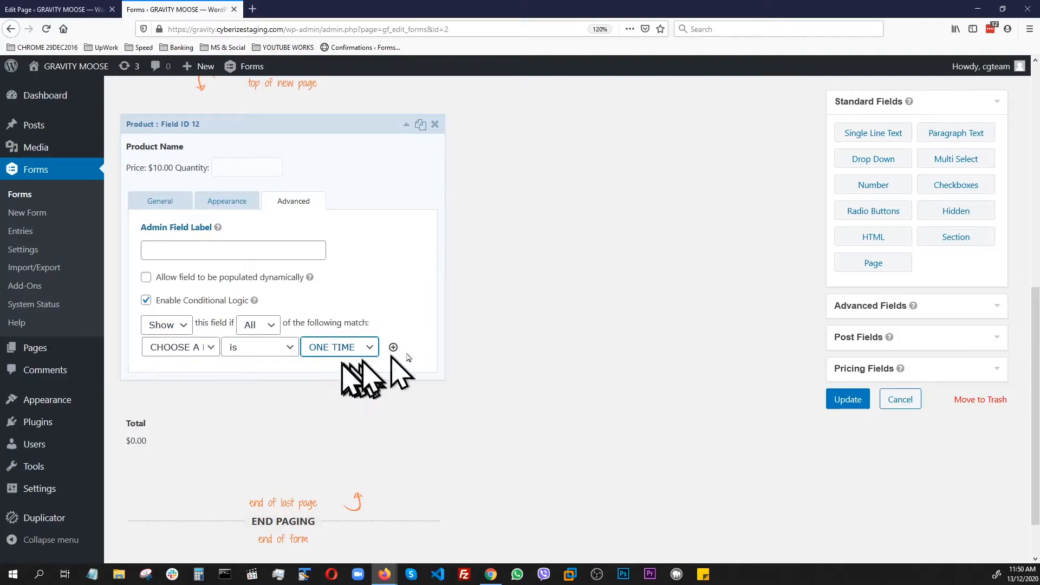
pyautogui.scroll(5, 493, 321)
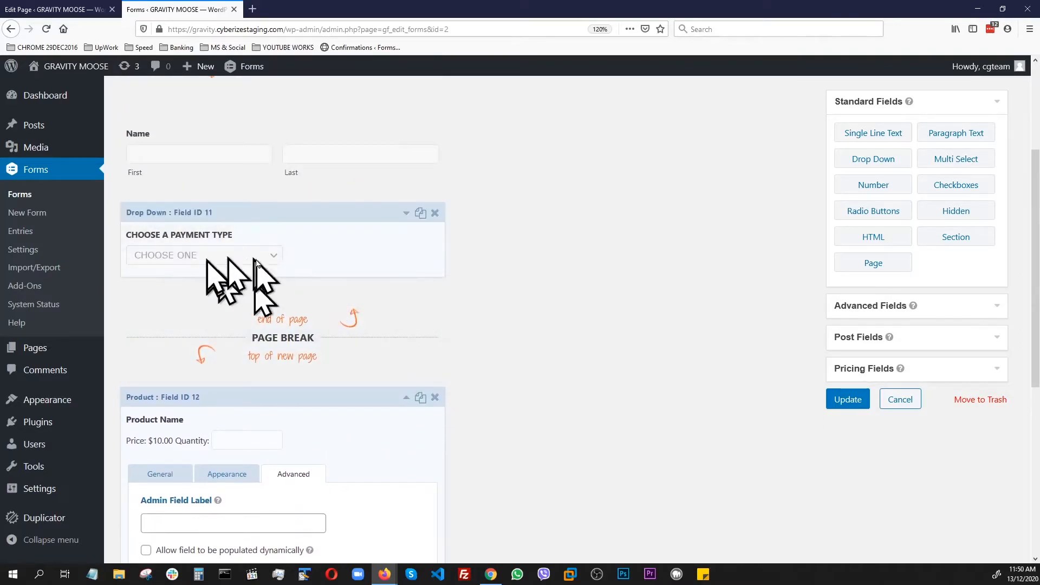
pyautogui.scroll(-4, 327, 320)
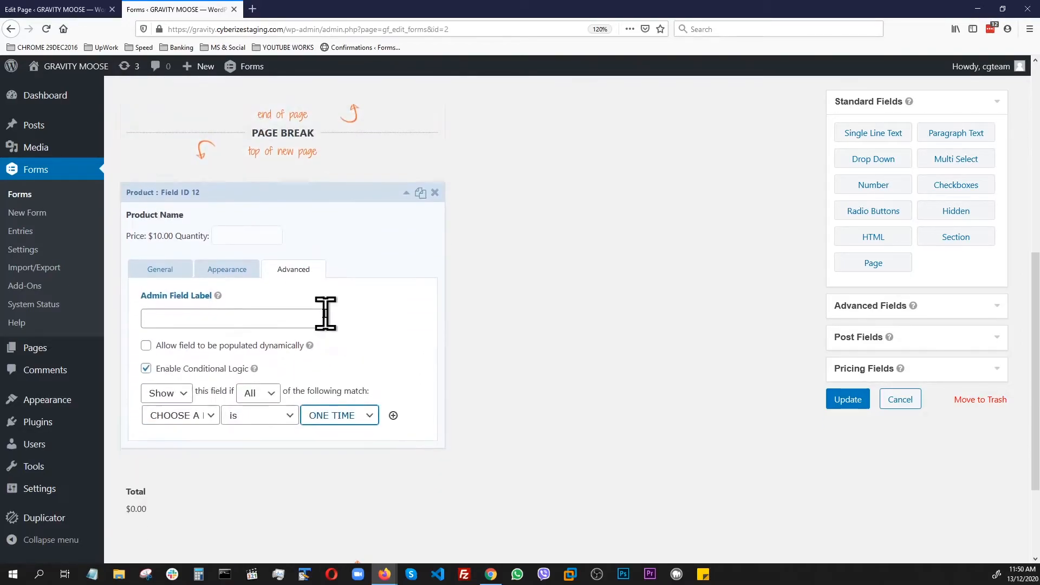
pyautogui.click(848, 400)
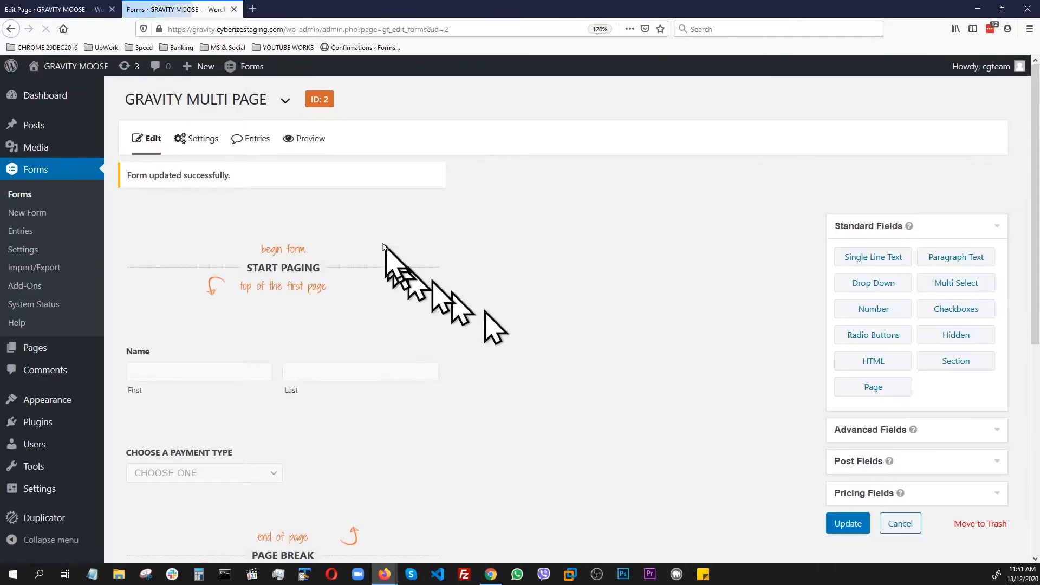
# - Preview the form and advance to its second page with SUBSCRIPTION as the payment type
pyautogui.click(306, 139)
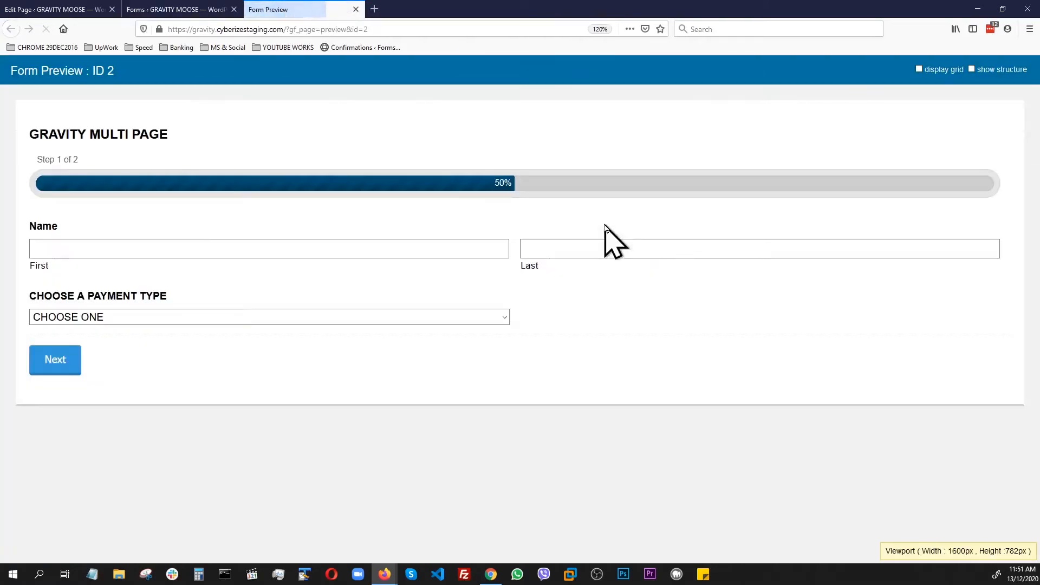
pyautogui.click(187, 315)
pyautogui.click(126, 369)
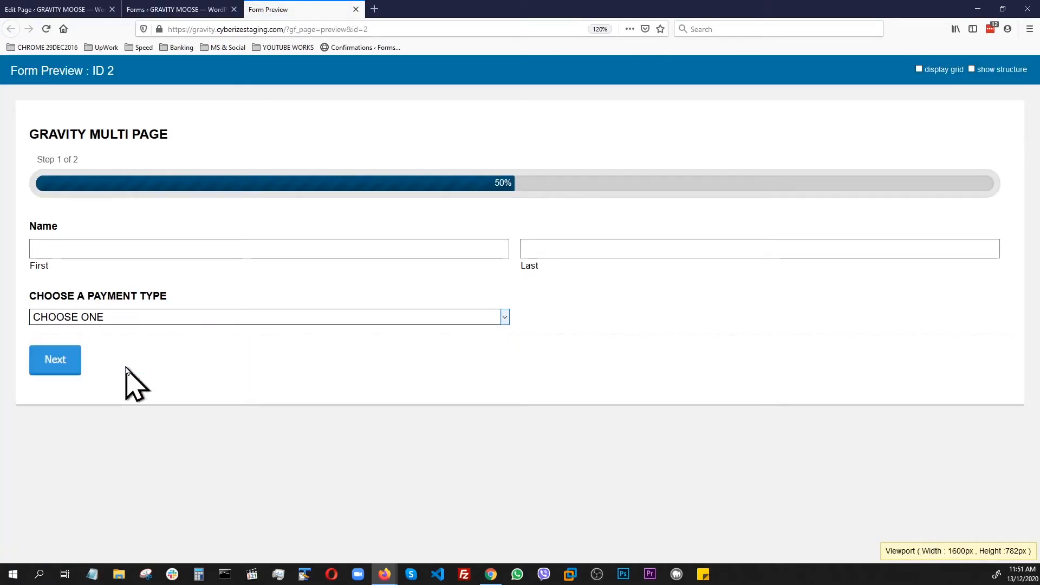
pyautogui.click(52, 360)
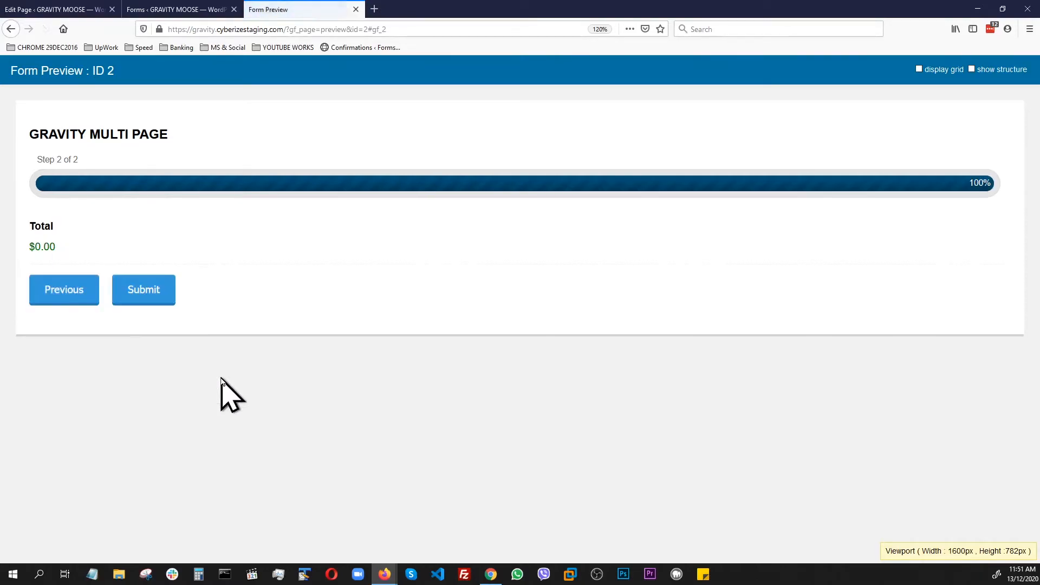
# - Return to the preview's first page, test ONE TIME with a quantity of 3 on page two, and close the preview
pyautogui.click(72, 292)
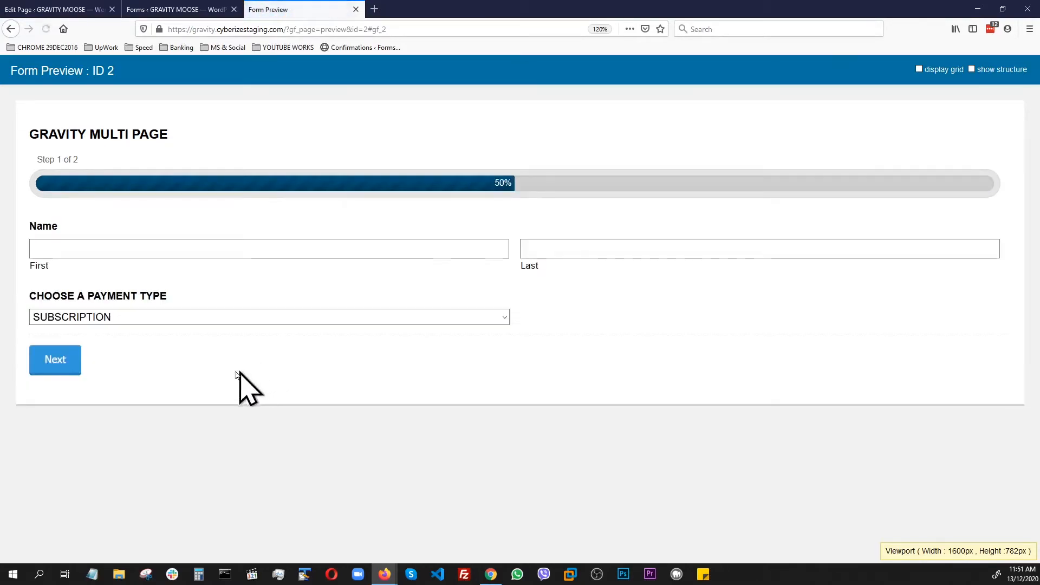
pyautogui.click(155, 323)
pyautogui.click(81, 351)
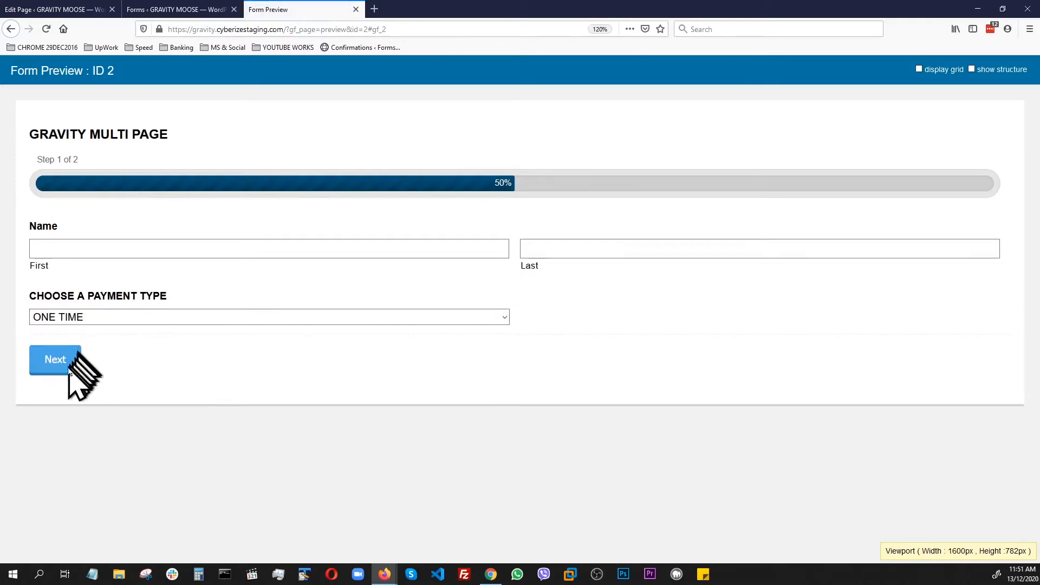
pyautogui.click(50, 367)
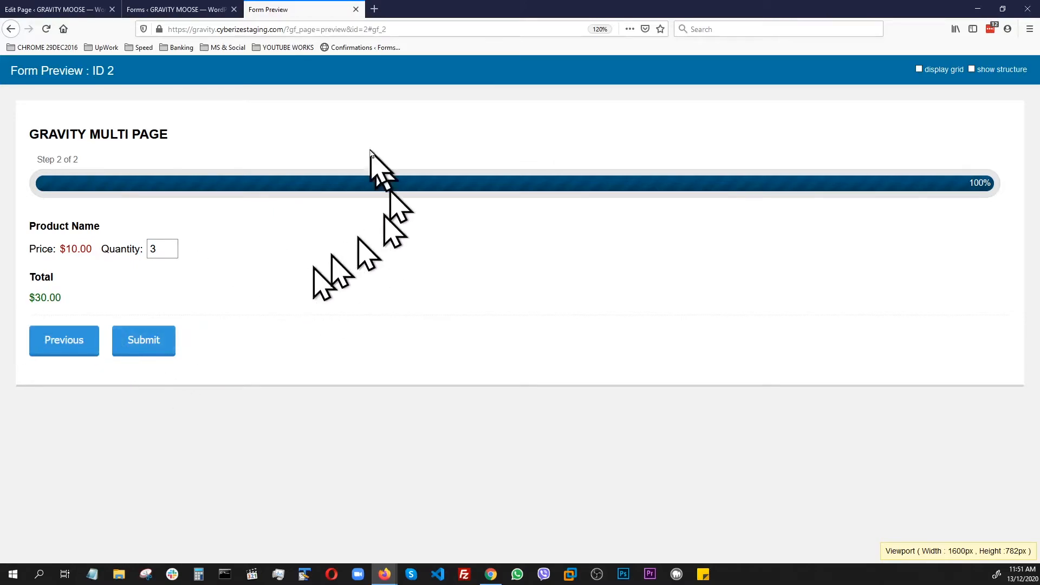
pyautogui.click(356, 10)
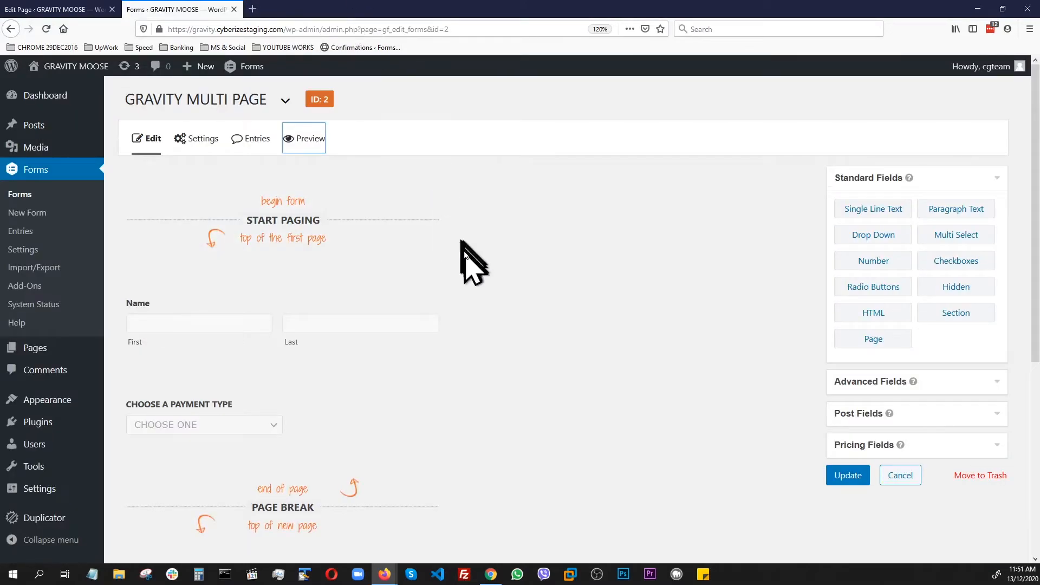
# - Add a second Product pricing field between the existing Product field and the Total field
pyautogui.scroll(-5, 468, 257)
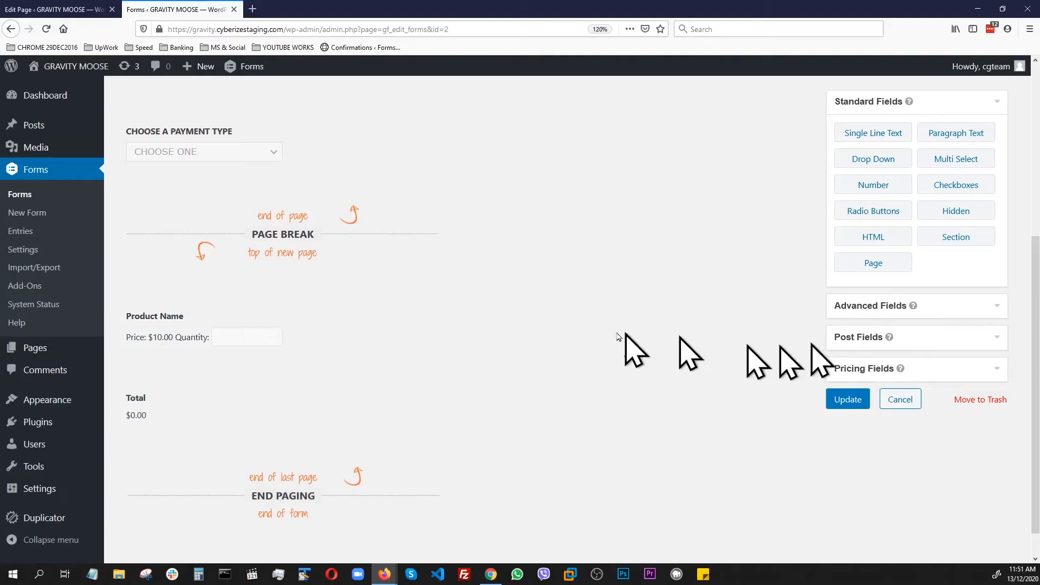
pyautogui.click(873, 369)
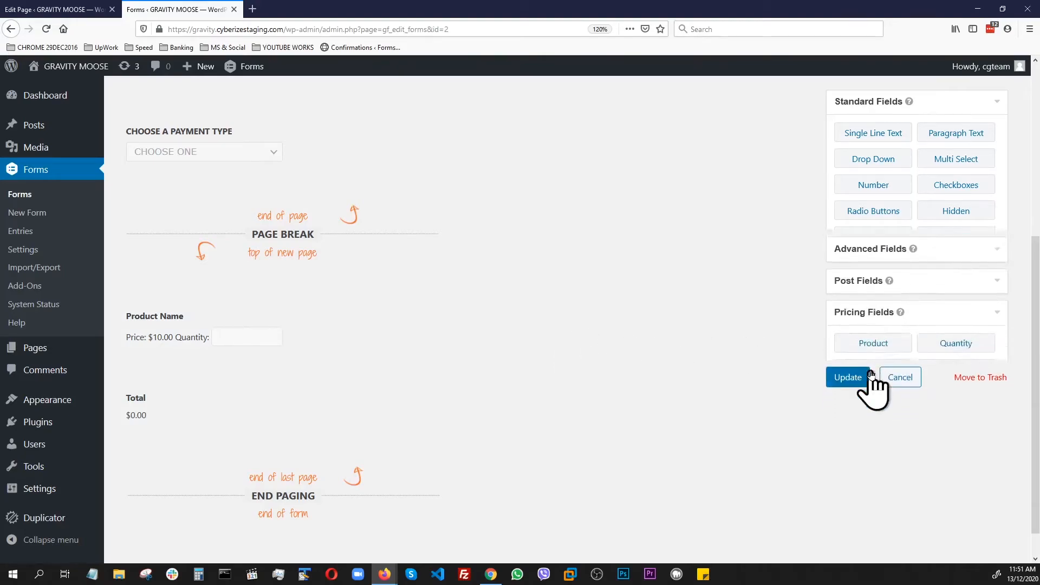
pyautogui.moveTo(873, 227); pyautogui.dragTo(267, 395)
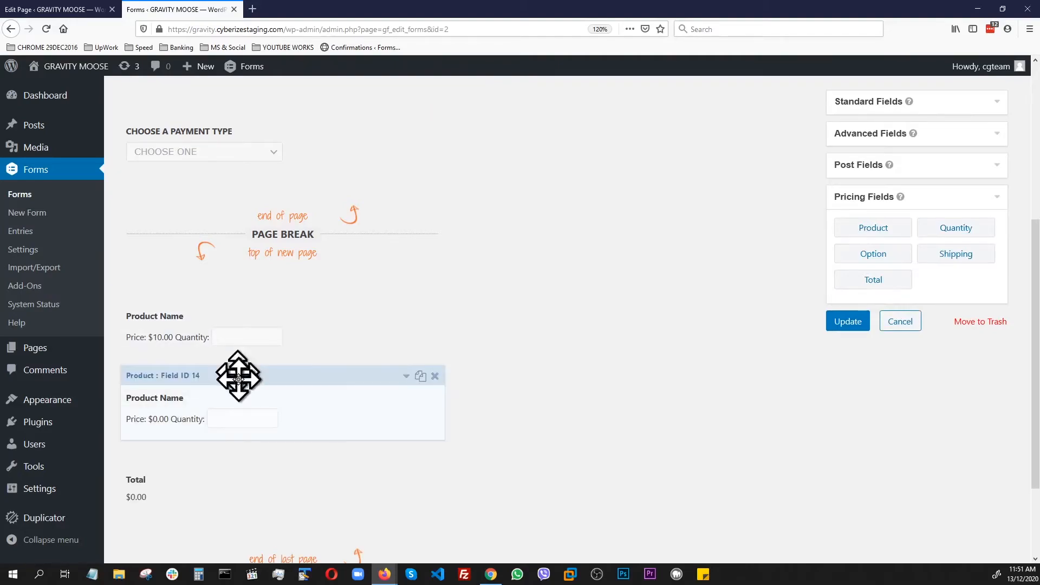
# - Label the new Product field "Product Subscription" and disable its quantity field
pyautogui.click(276, 378)
pyautogui.scroll(-3, 342, 415)
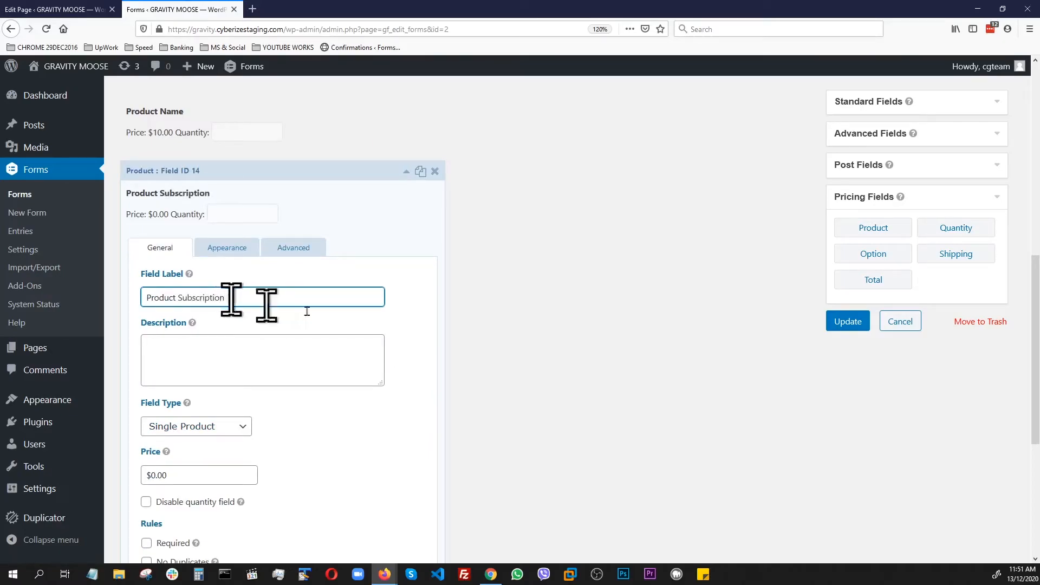
pyautogui.scroll(-2, 353, 358)
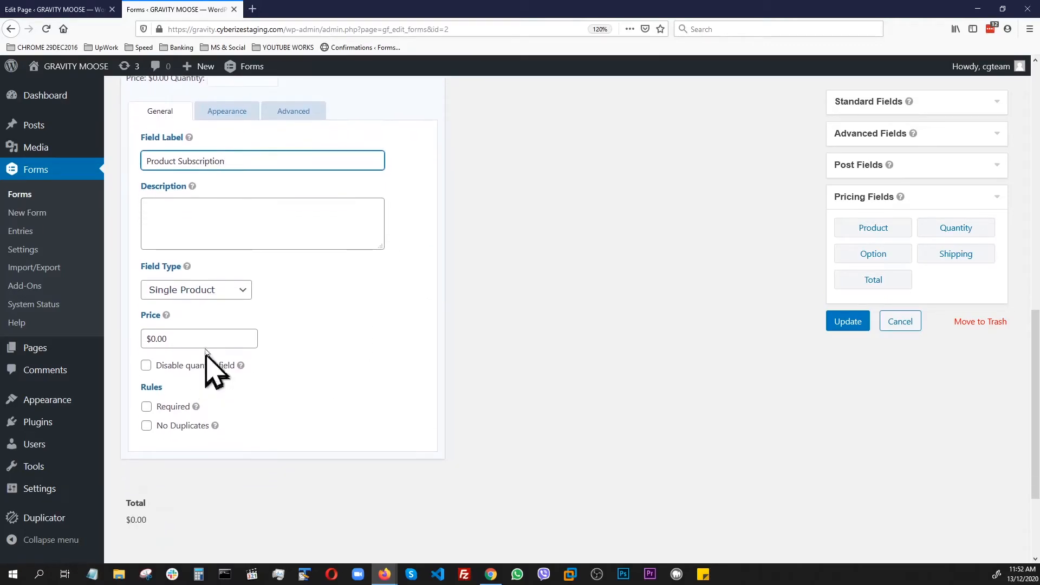
pyautogui.click(145, 366)
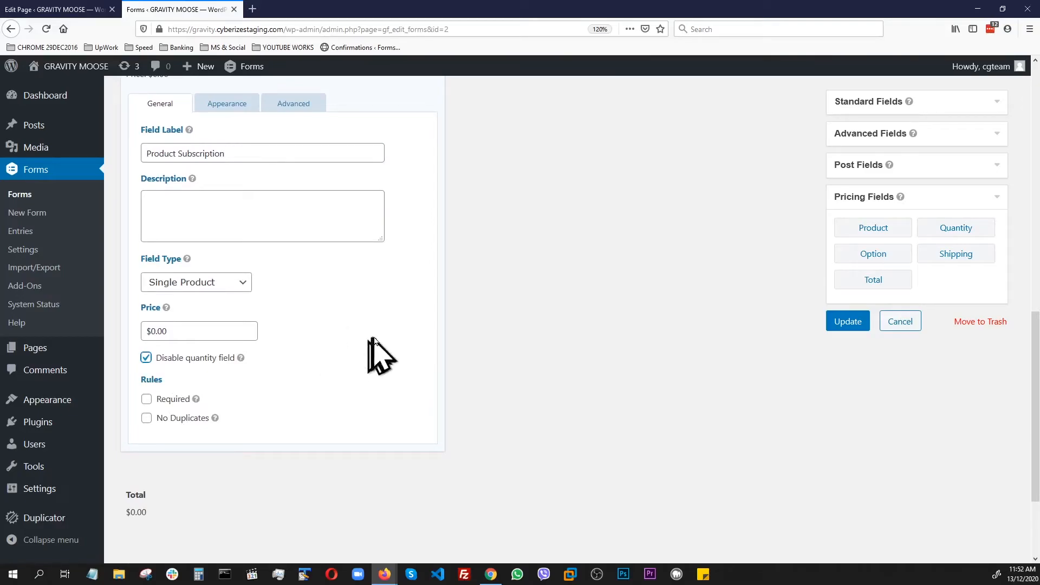
# - Enable conditional logic on the Product Subscription field to show it if CHOOSE A PAYMENT TYPE is SUBSCRIPTION
pyautogui.scroll(3, 333, 298)
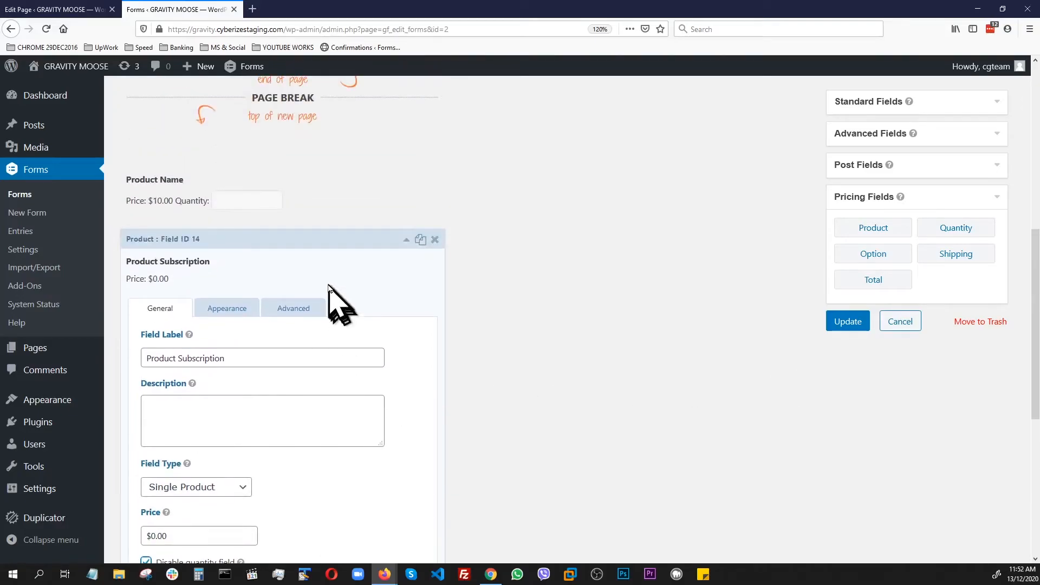
pyautogui.click(299, 308)
pyautogui.scroll(-2, 359, 320)
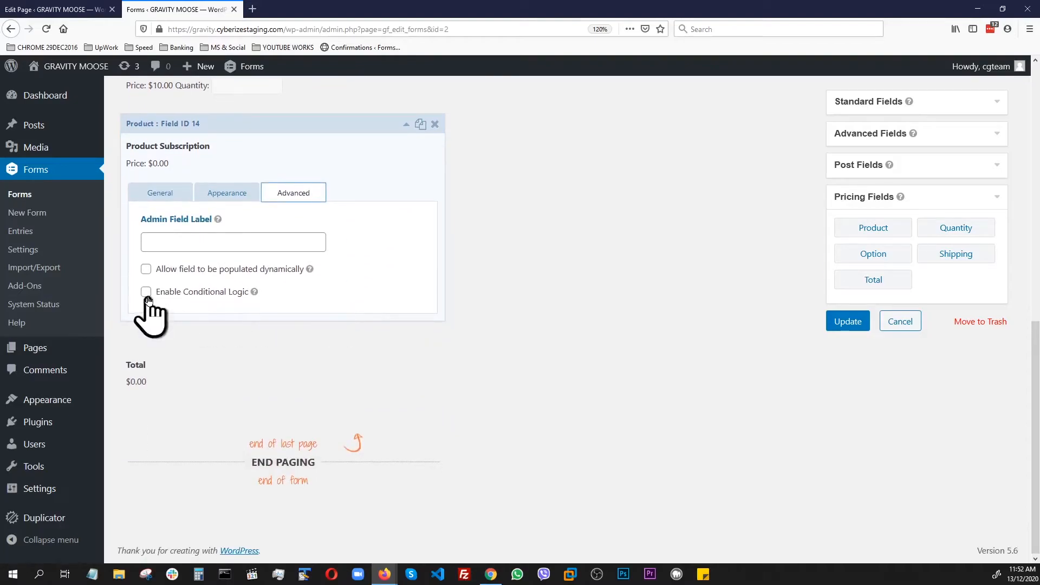
pyautogui.click(146, 293)
pyautogui.click(172, 339)
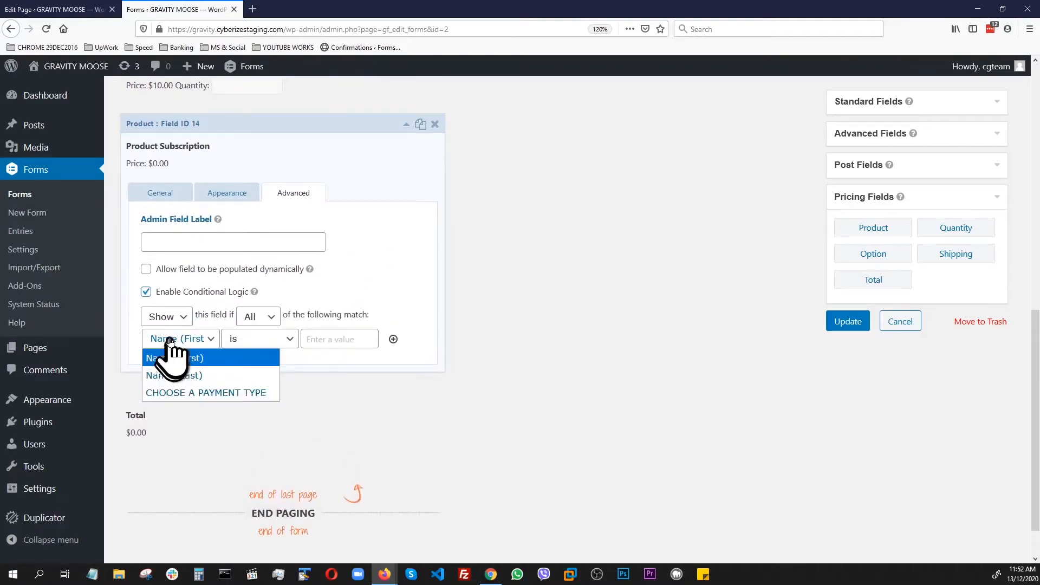
pyautogui.click(182, 393)
pyautogui.click(347, 339)
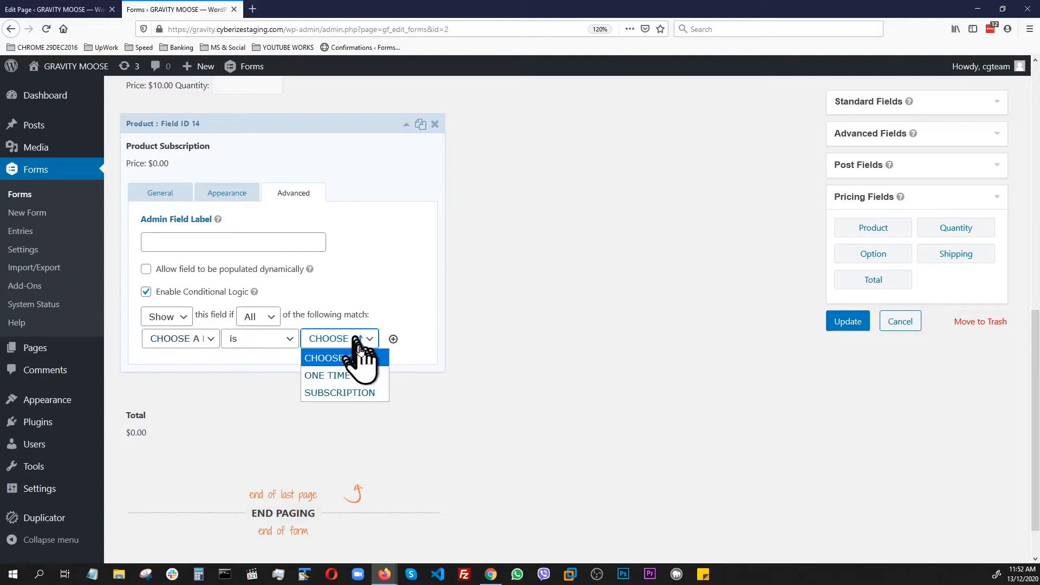
pyautogui.click(349, 393)
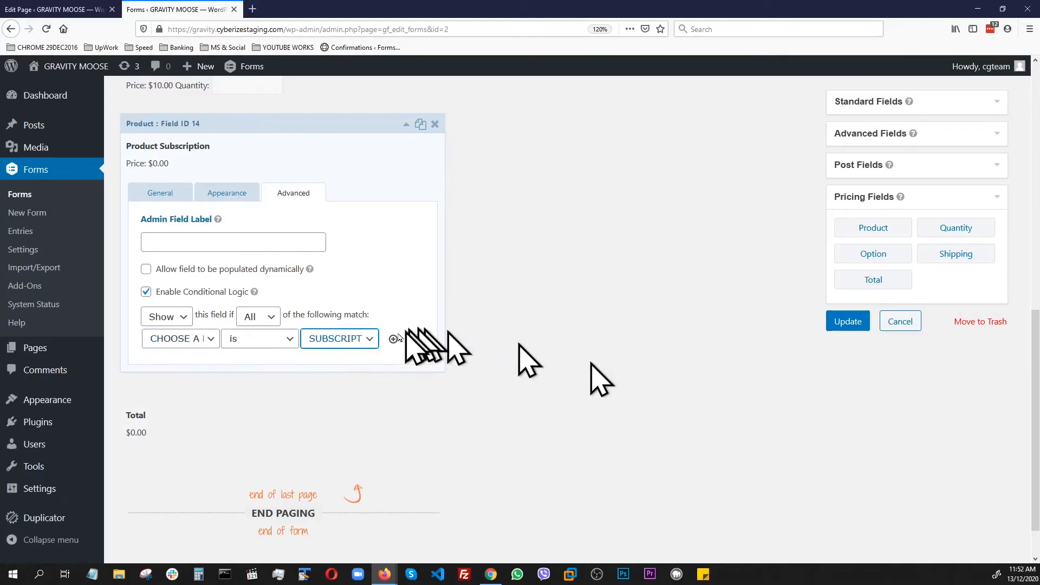
# - Relabel the $10.00 Product field as "Product One Time" and save the form
pyautogui.scroll(4, 400, 335)
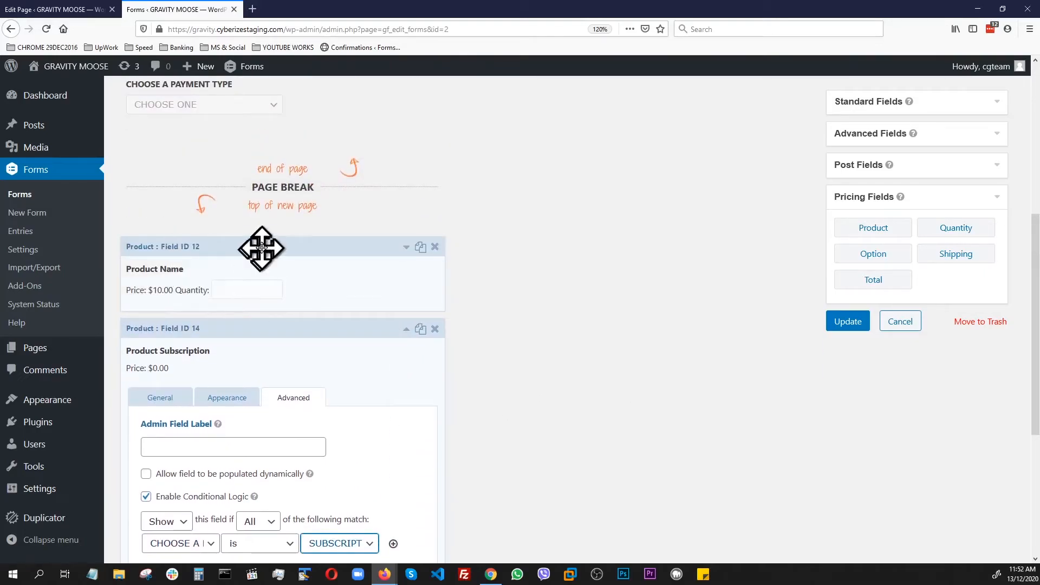
pyautogui.click(262, 245)
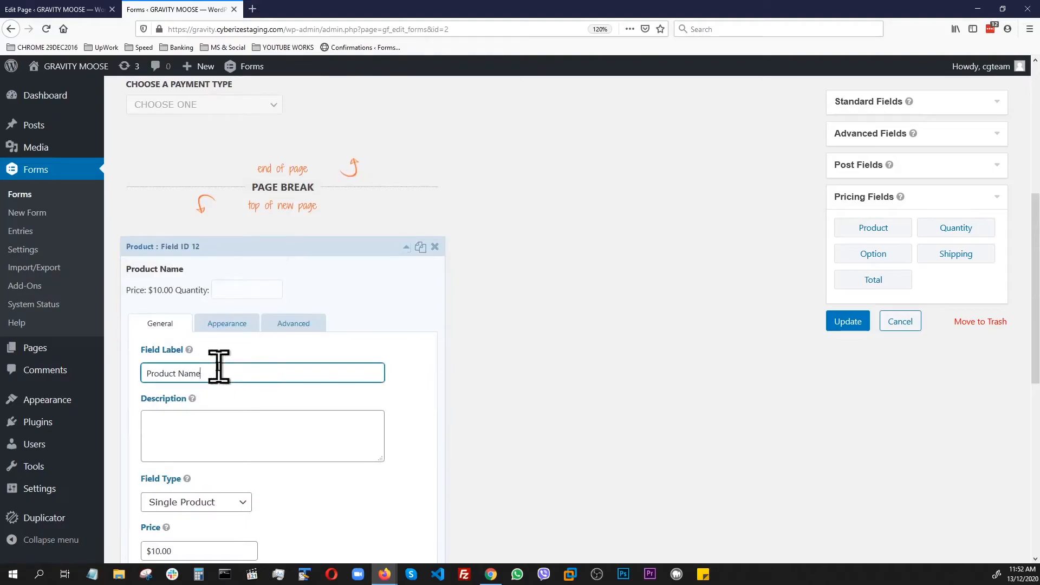
pyautogui.write('One Time')
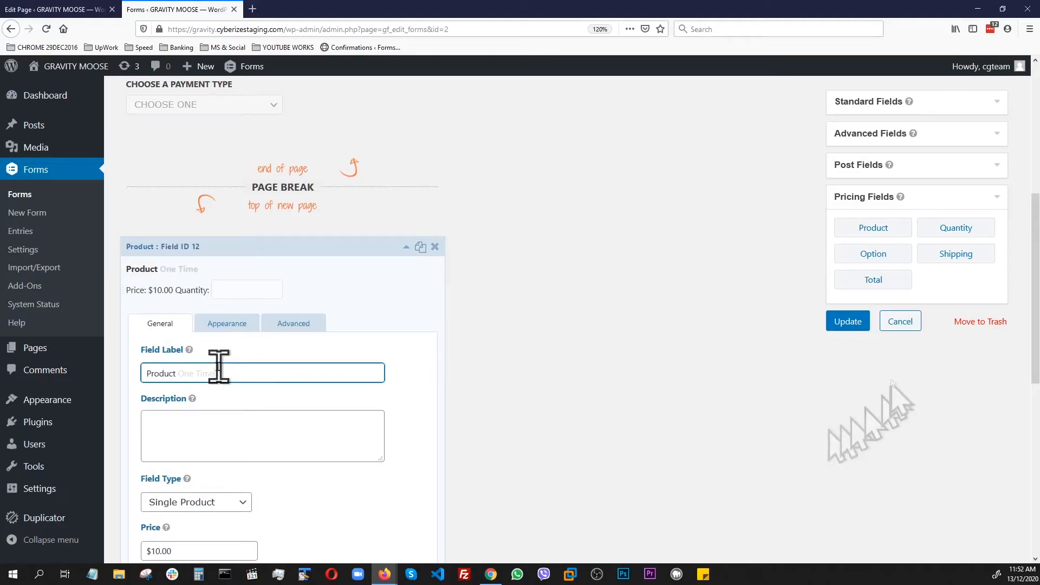
pyautogui.click(841, 326)
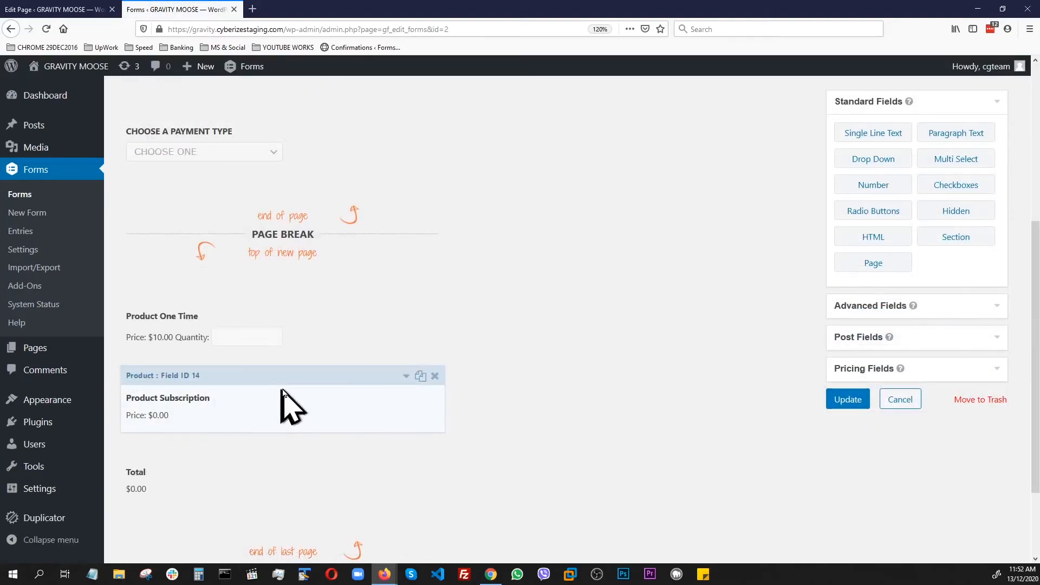
# - Set the Product Subscription field's price to $20.00 and save the form
pyautogui.click(287, 386)
pyautogui.scroll(-5, 293, 398)
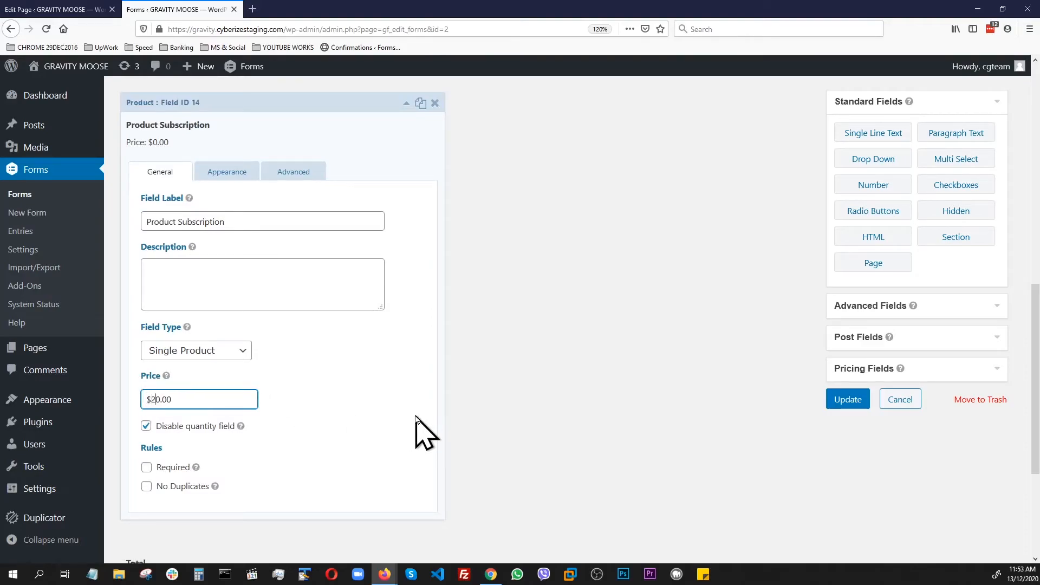
pyautogui.click(848, 400)
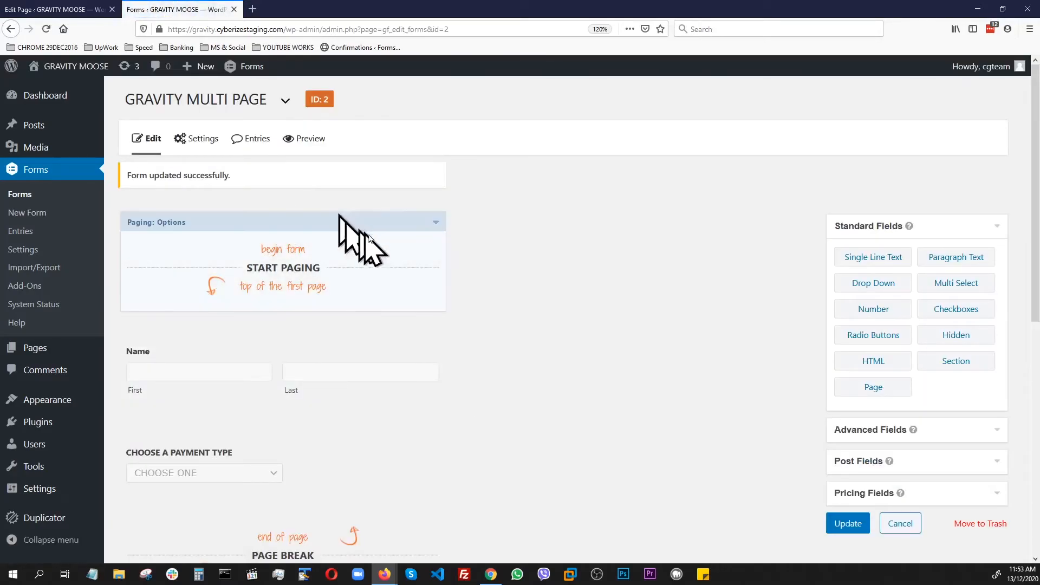
# - Preview the form with the ONE TIME payment type, enter a product quantity on page two and return to page one
pyautogui.click(306, 139)
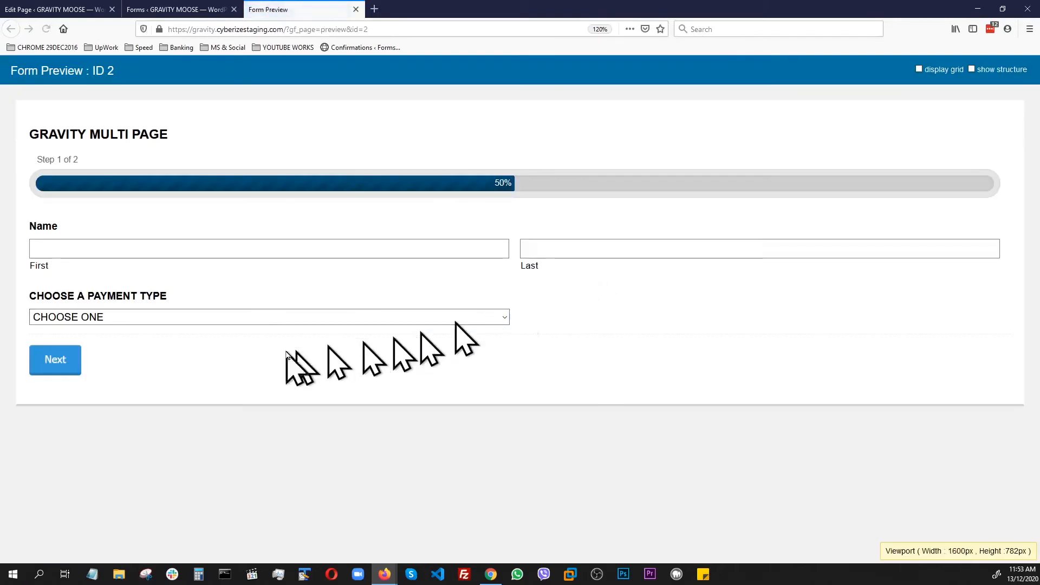
pyautogui.click(124, 319)
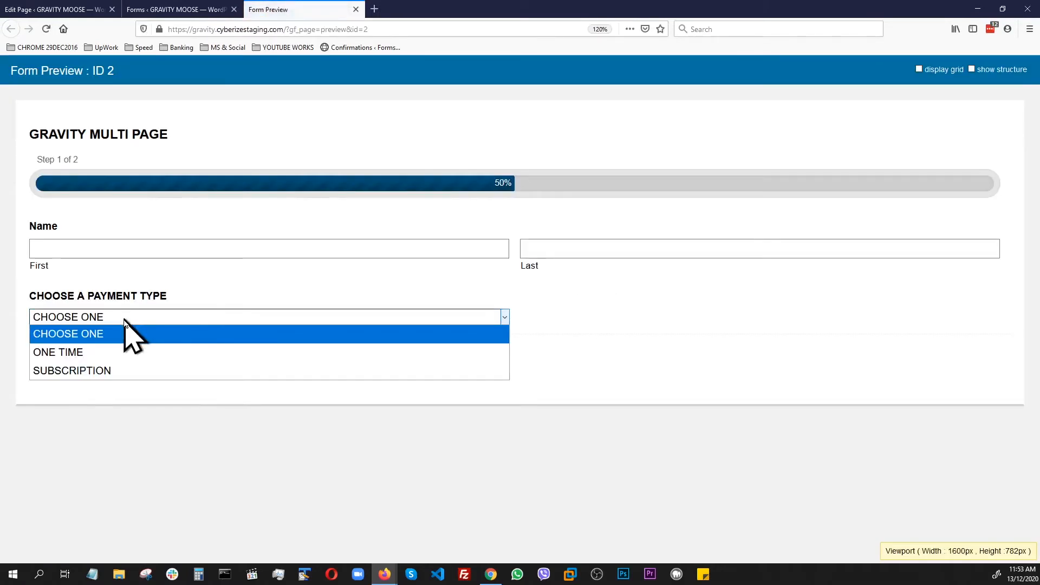
pyautogui.click(111, 352)
pyautogui.click(51, 366)
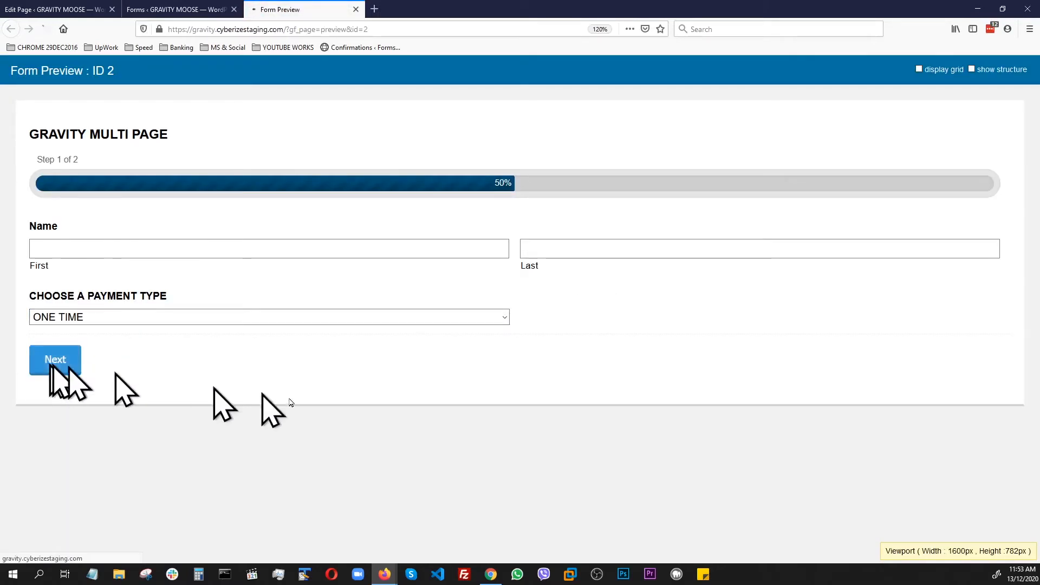
pyautogui.write('3')
pyautogui.click(79, 348)
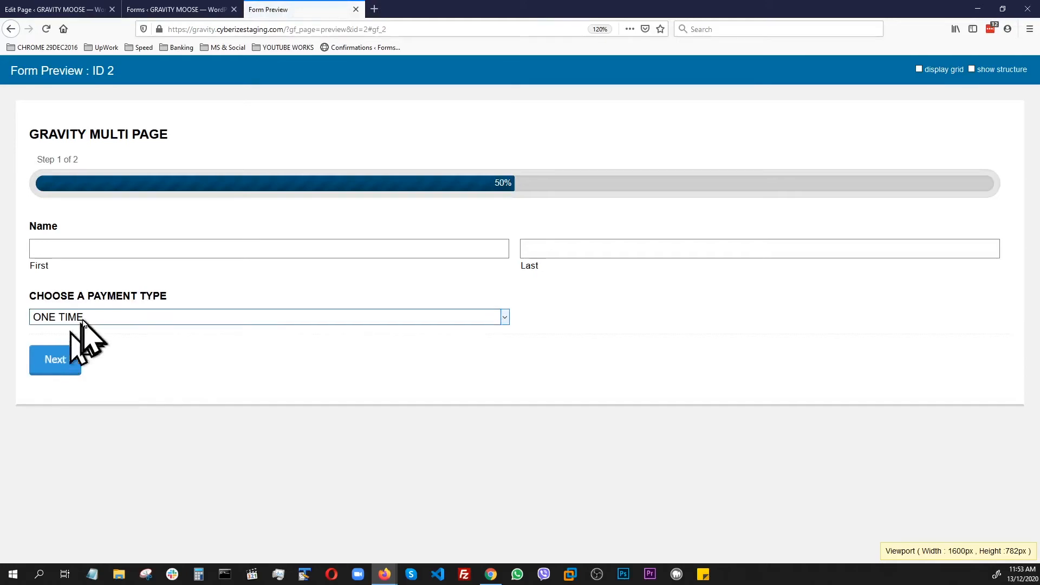
# - Change the previewed form's payment type to SUBSCRIPTION and advance to its second page
pyautogui.click(76, 319)
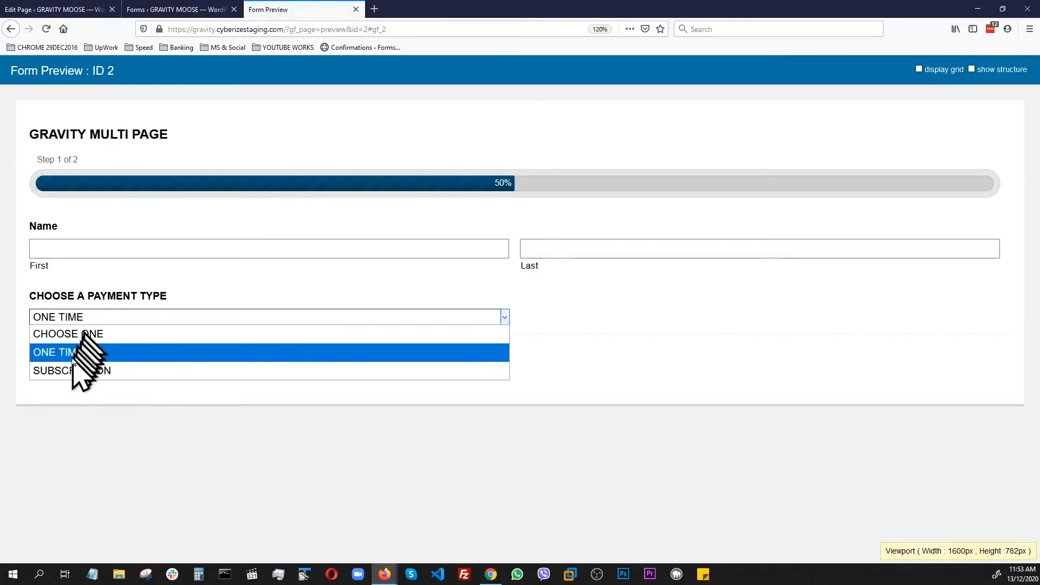
pyautogui.click(74, 371)
pyautogui.click(54, 360)
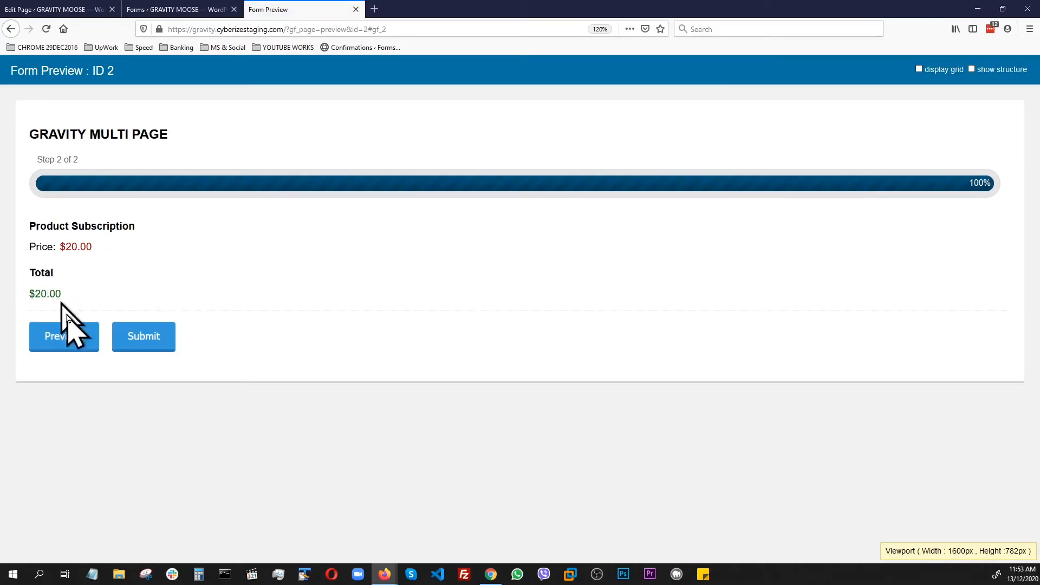
# - Go back in the preview, recheck the second page with ONE TIME selected, and close the preview
pyautogui.click(68, 341)
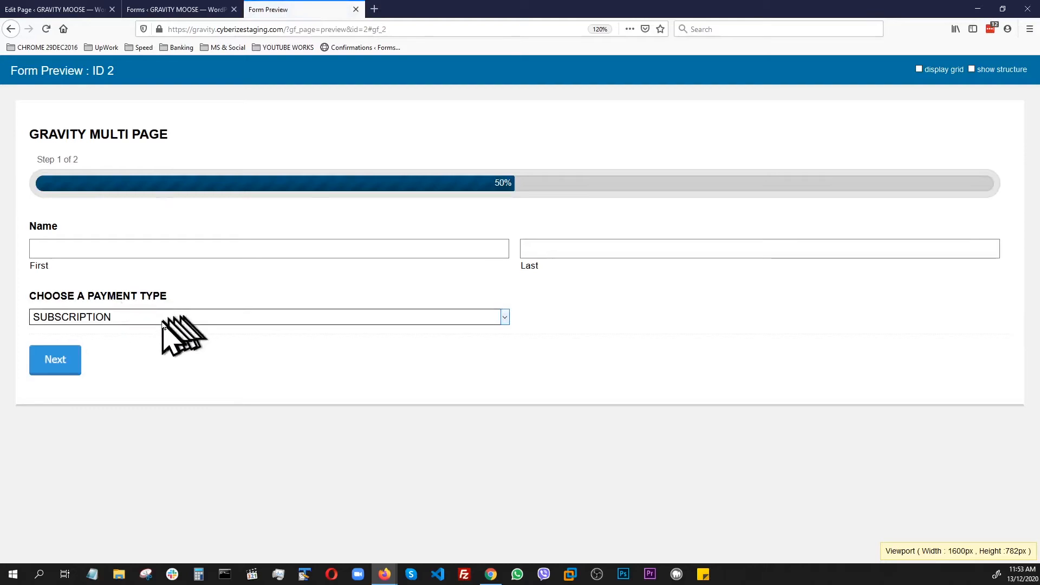
pyautogui.click(158, 319)
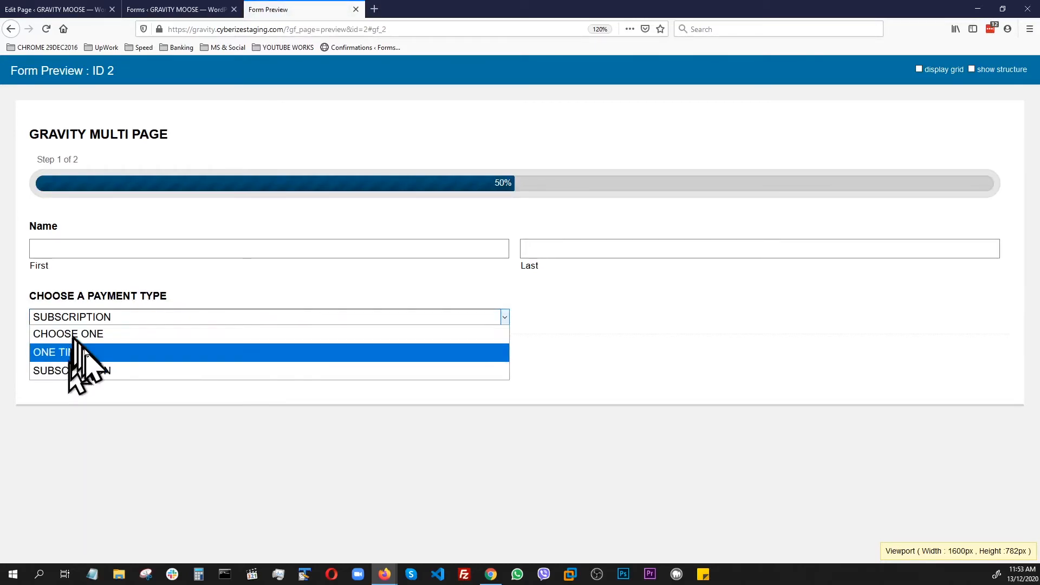
pyautogui.click(78, 355)
pyautogui.click(58, 361)
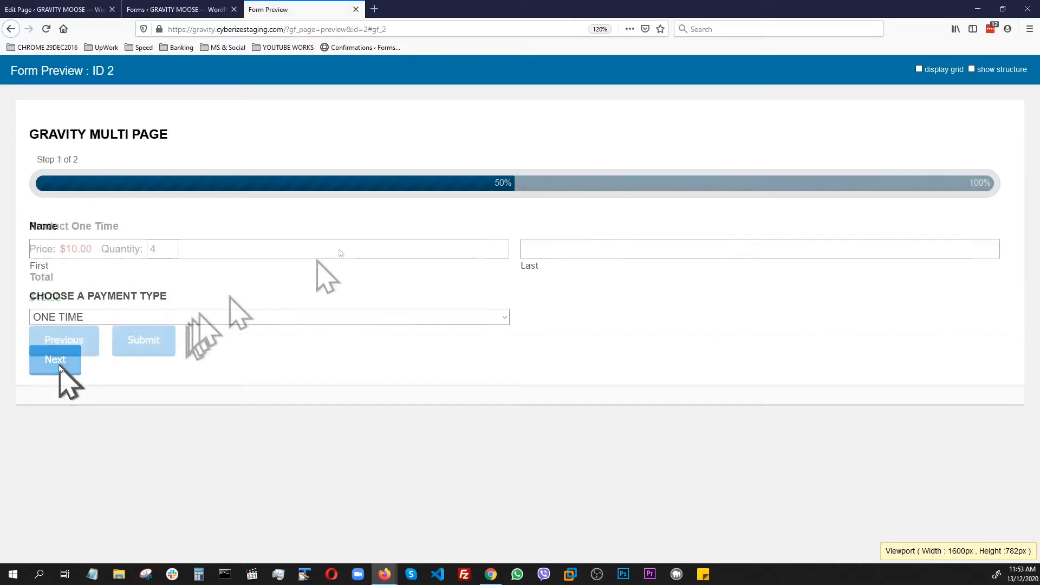
pyautogui.click(356, 10)
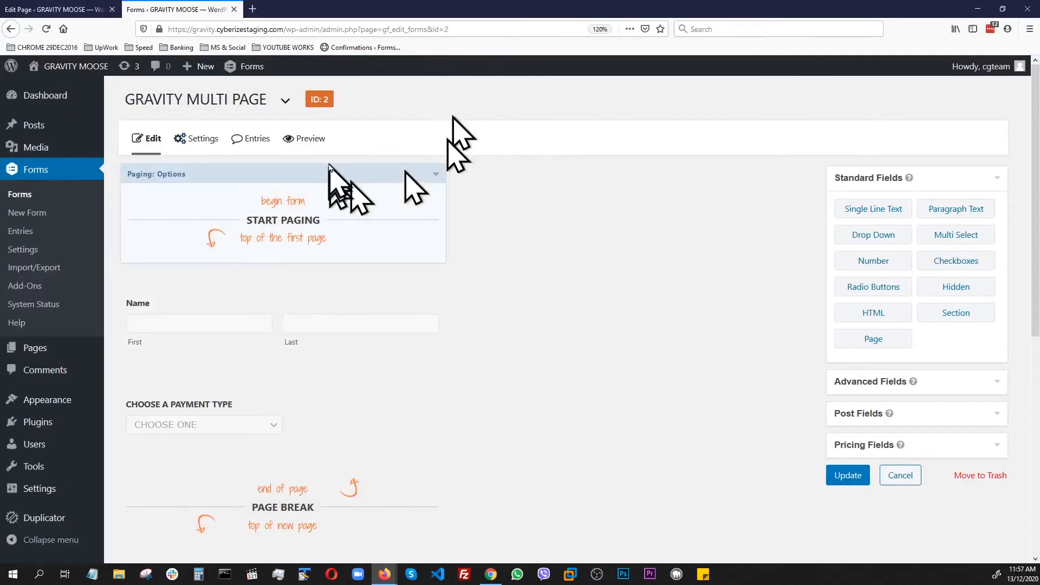
# - Insert the GRAVITY MULTI PAGE form into the GRAVITY MULTI-PAGE page's content and update the page
pyautogui.click(54, 10)
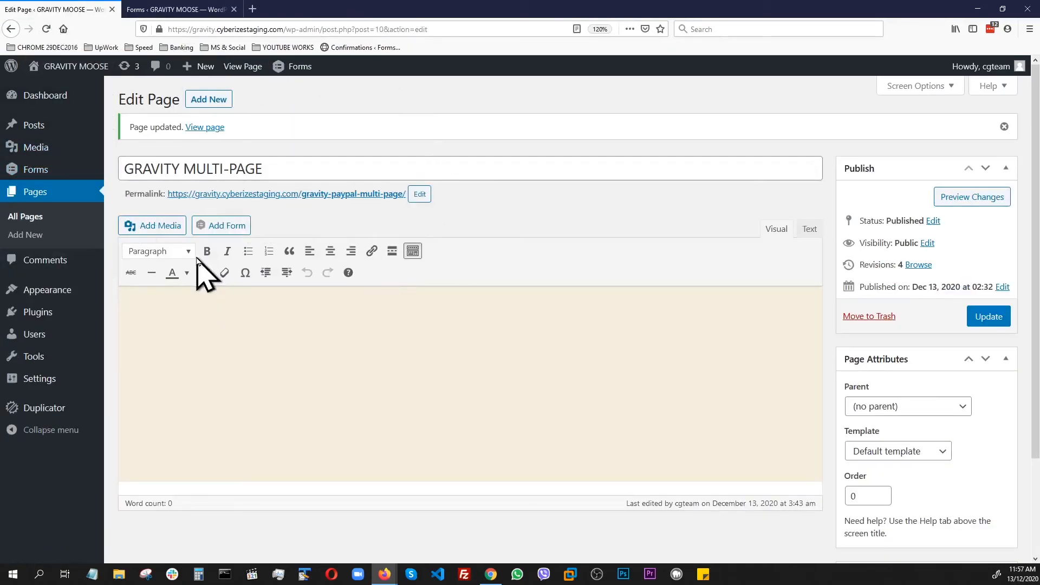
pyautogui.click(241, 227)
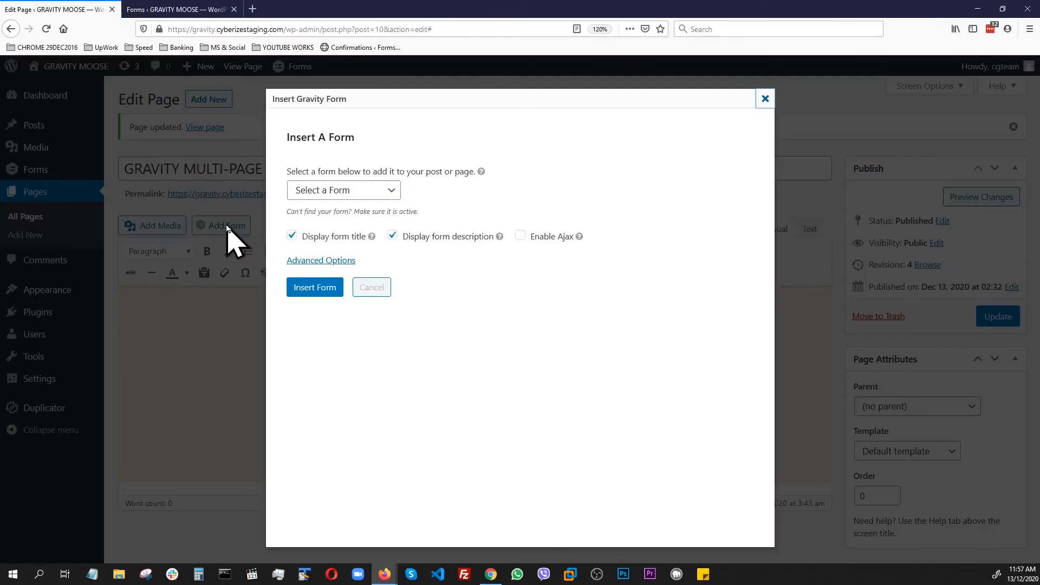
pyautogui.click(355, 200)
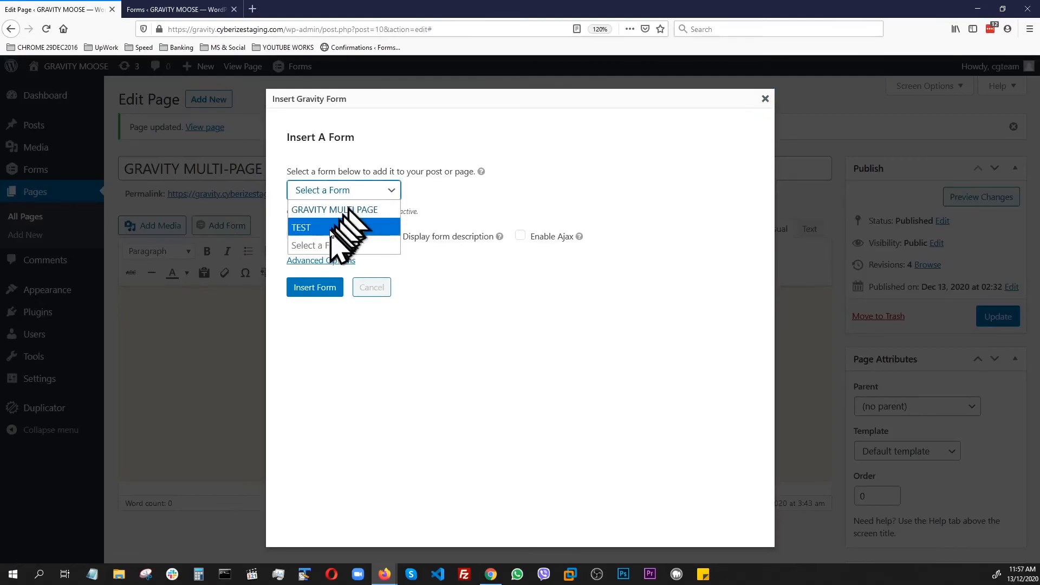
pyautogui.click(337, 211)
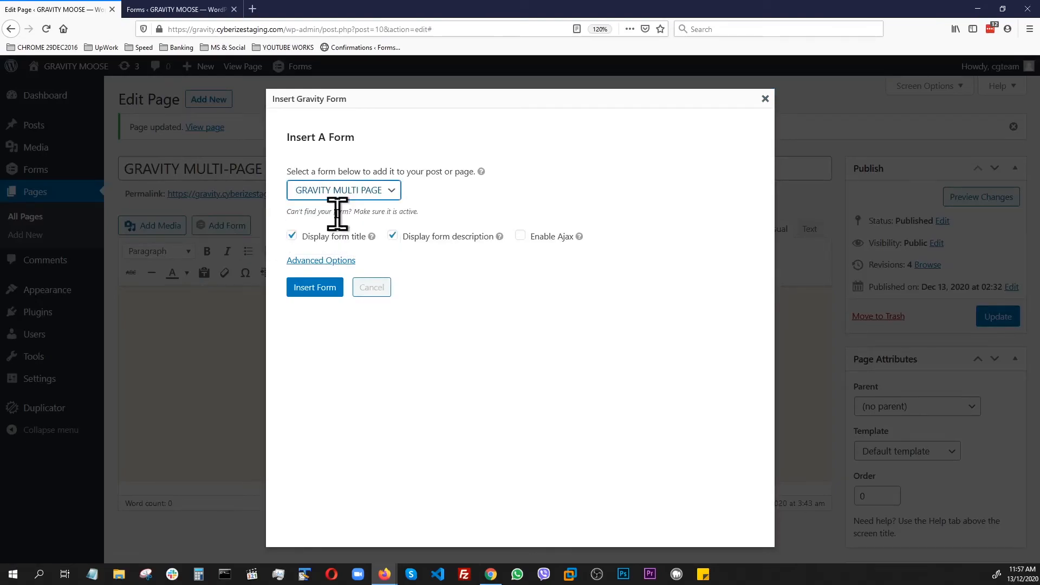
pyautogui.click(313, 288)
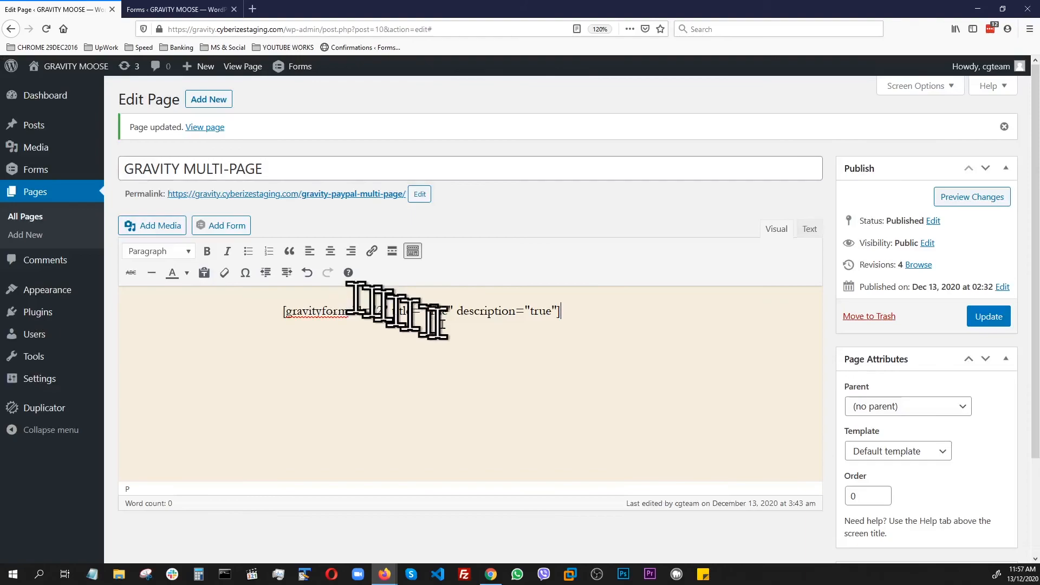
pyautogui.click(988, 317)
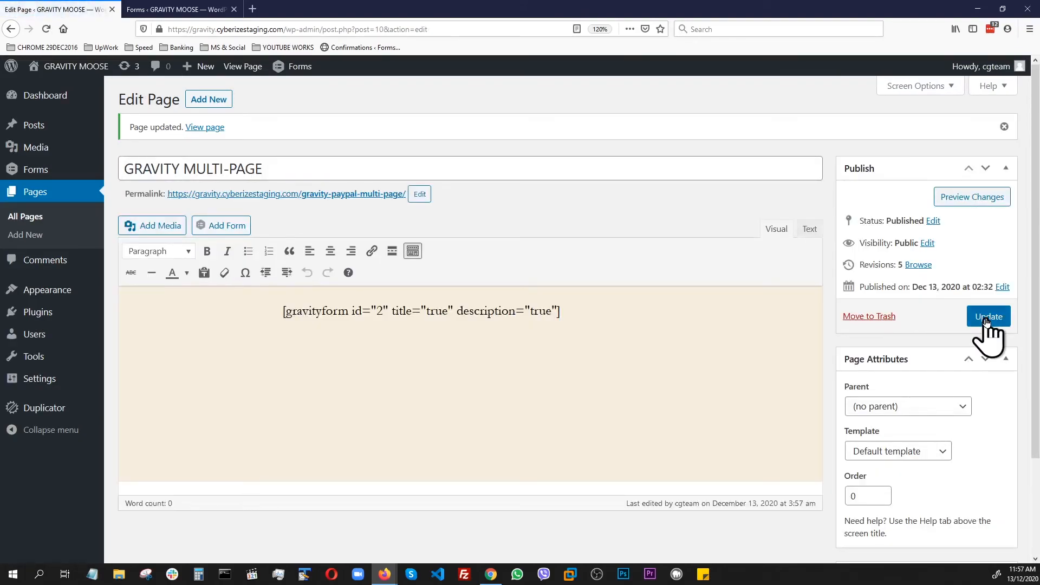
# - Switch to Chrome, reload the published page and test the form's second page with the ONE TIME payment type
pyautogui.hotkey('alt', 'Tab')
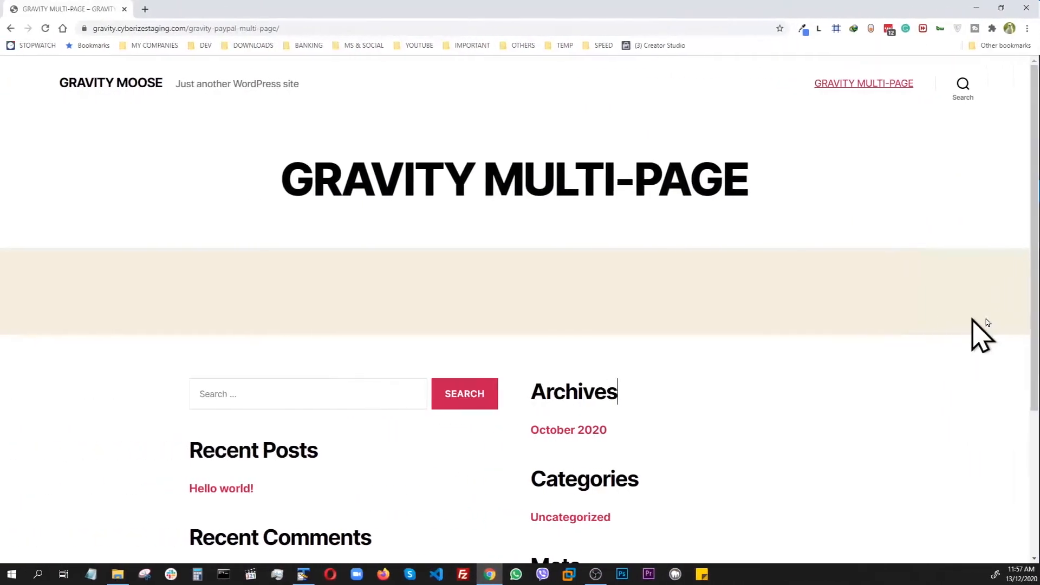
pyautogui.click(46, 28)
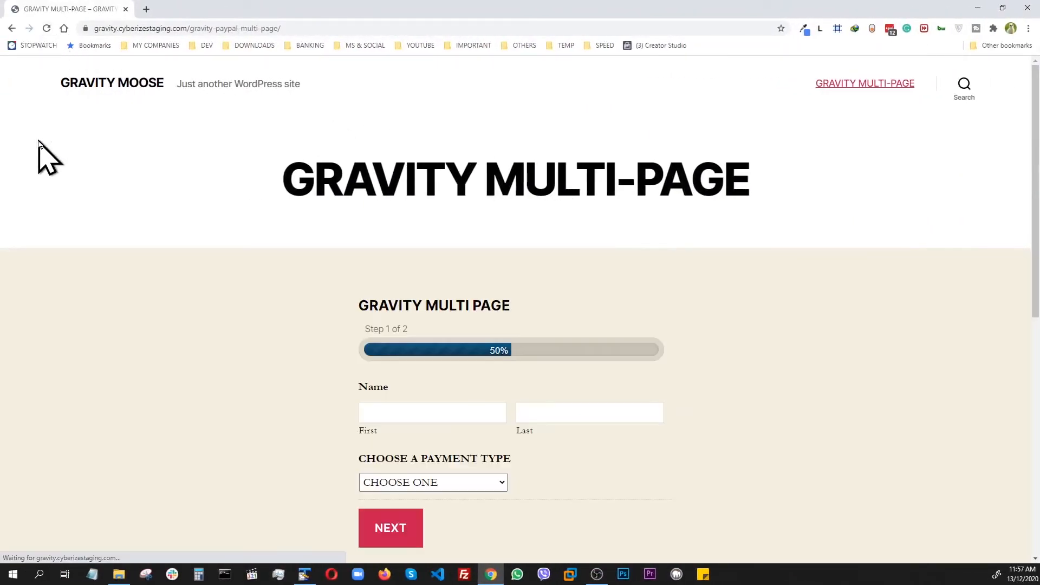
pyautogui.scroll(-1, 193, 206)
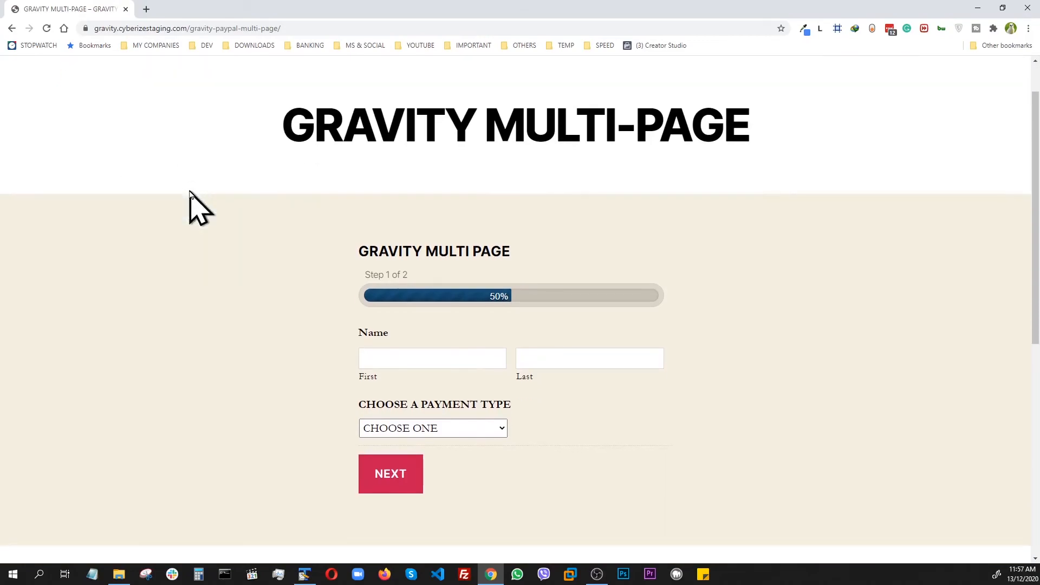
pyautogui.click(485, 429)
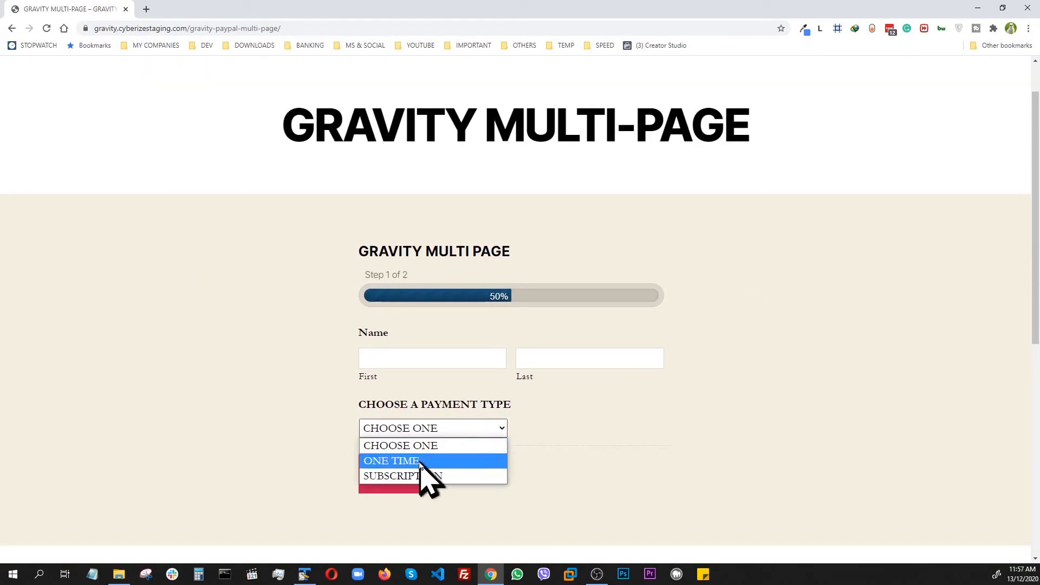
pyautogui.click(422, 460)
pyautogui.click(389, 474)
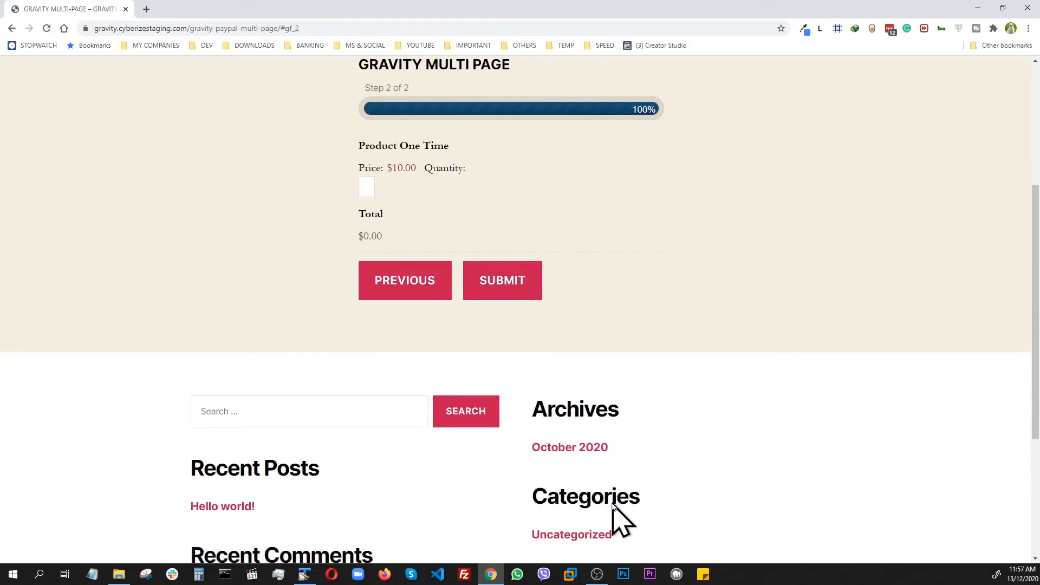
pyautogui.click(366, 187)
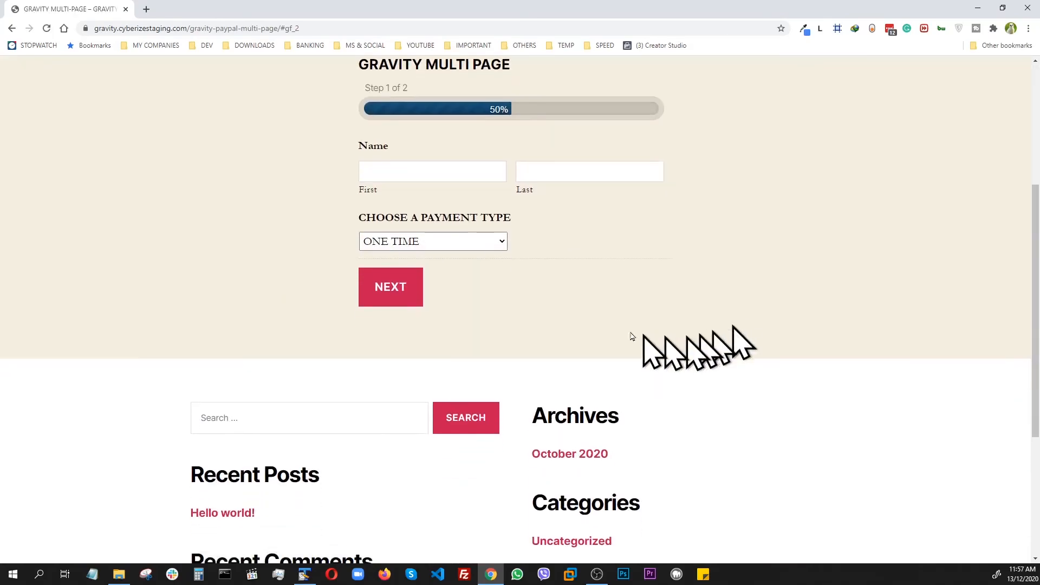
# - Change the live form's payment type to SUBSCRIPTION and examine the product and total on its second page
pyautogui.click(469, 247)
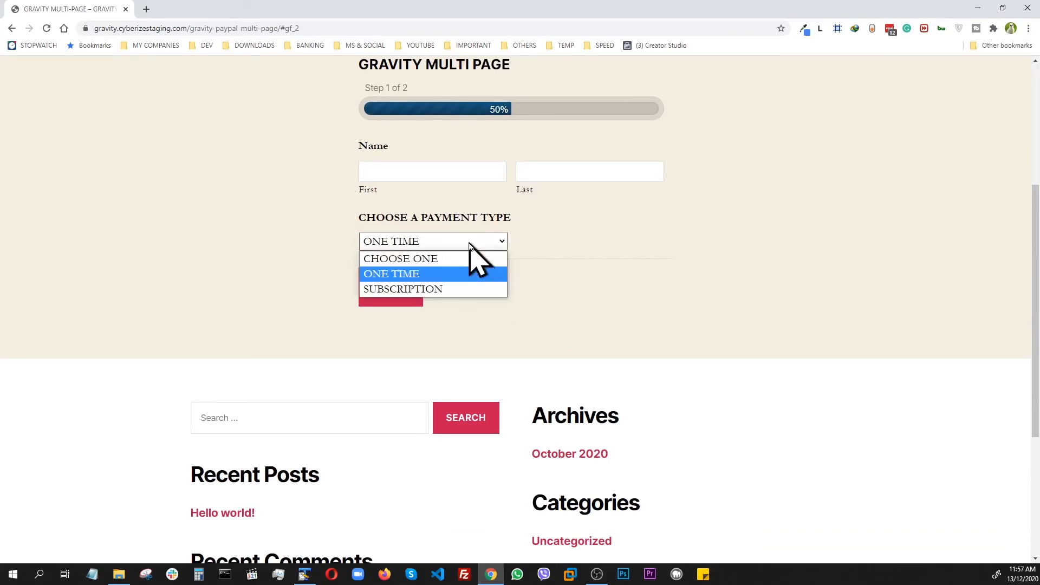
pyautogui.click(405, 290)
pyautogui.click(400, 295)
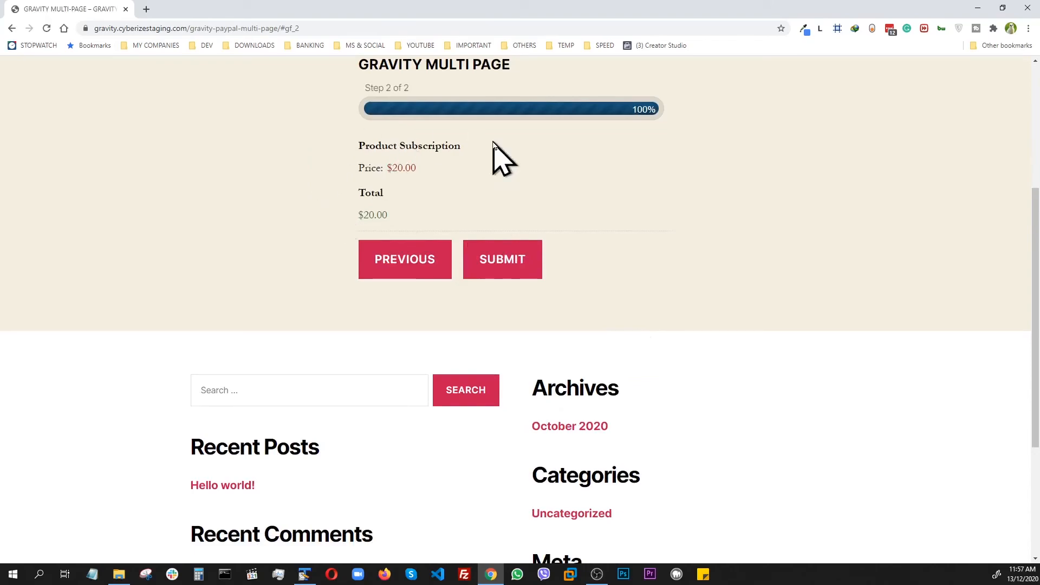
pyautogui.scroll(2, 504, 155)
pyautogui.scroll(2, 390, 133)
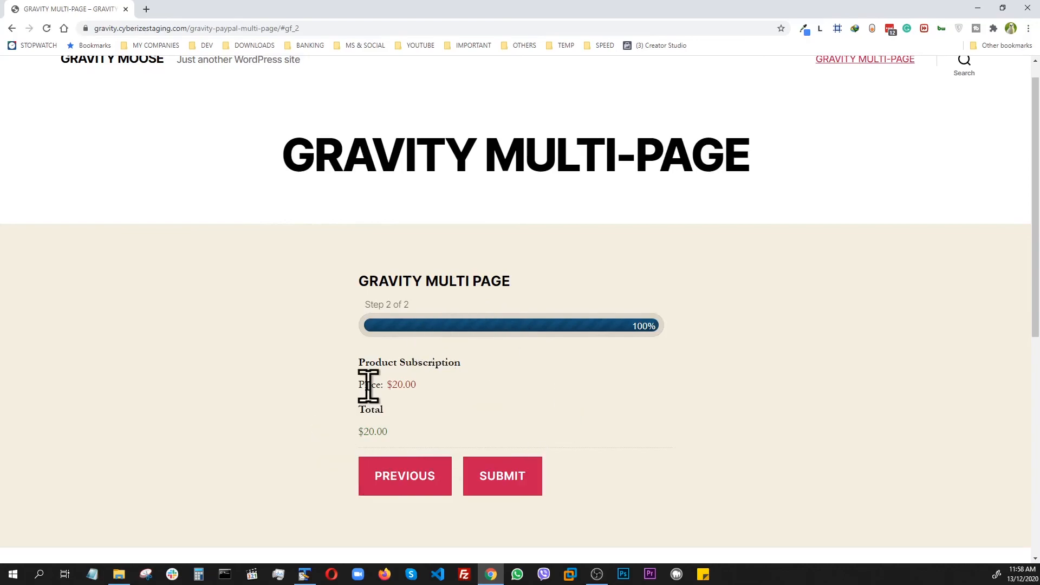
# - Return the live form to its first page and review the available payment types without changing the selection
pyautogui.click(401, 477)
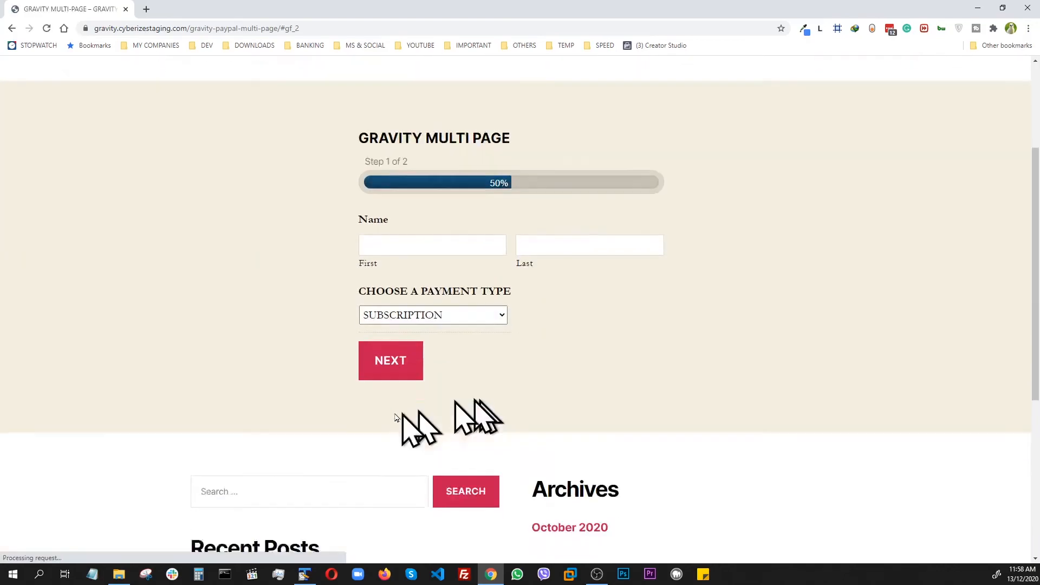
pyautogui.scroll(-2, 410, 416)
pyautogui.click(484, 241)
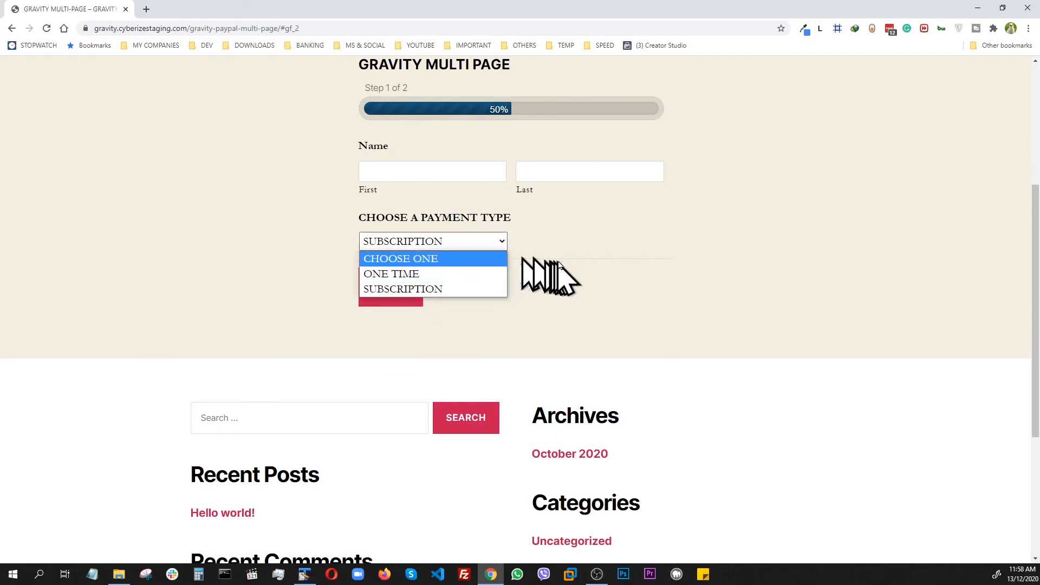
pyautogui.click(578, 265)
pyautogui.scroll(3, 581, 265)
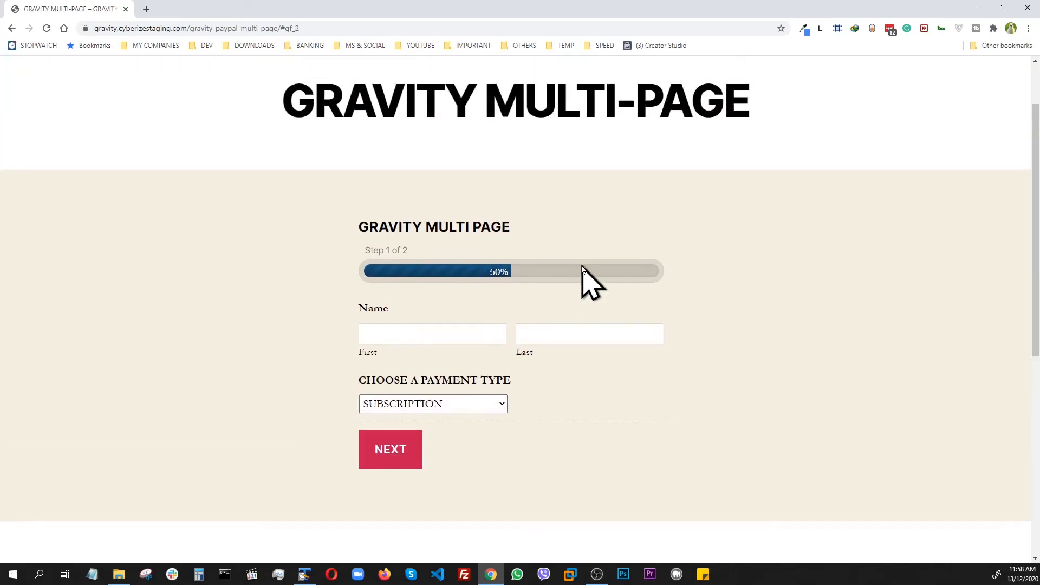